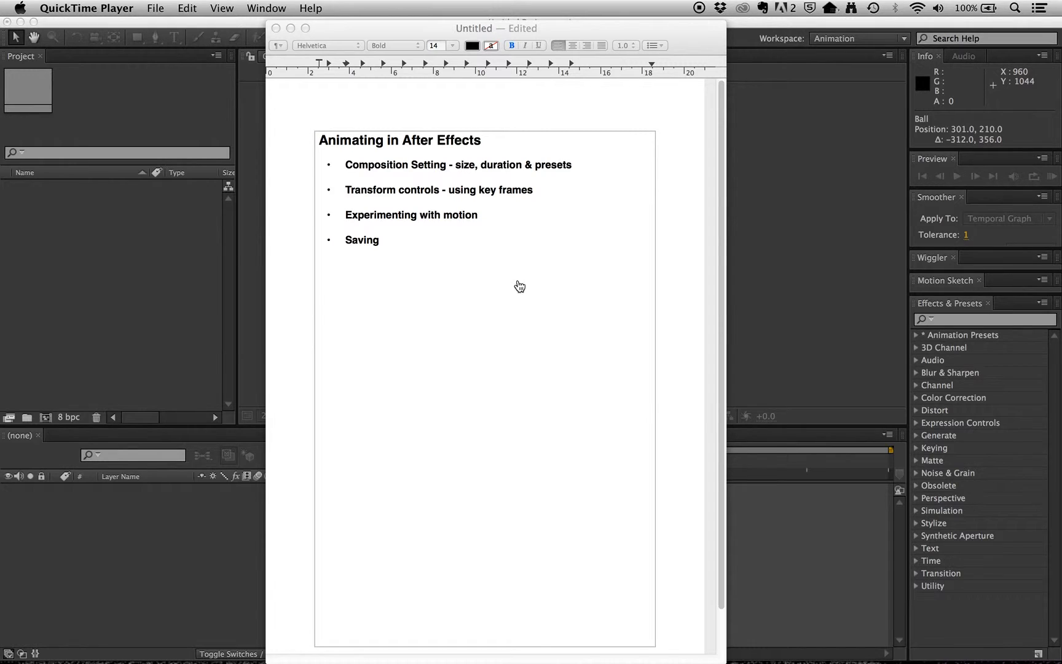
# Switch to Photoshop and make the Ball layer in ball.psd visible
pyautogui.press('super+Tab')
pyautogui.press('super+Tab')
pyautogui.press('super+Tab')
pyautogui.press('super+Tab')
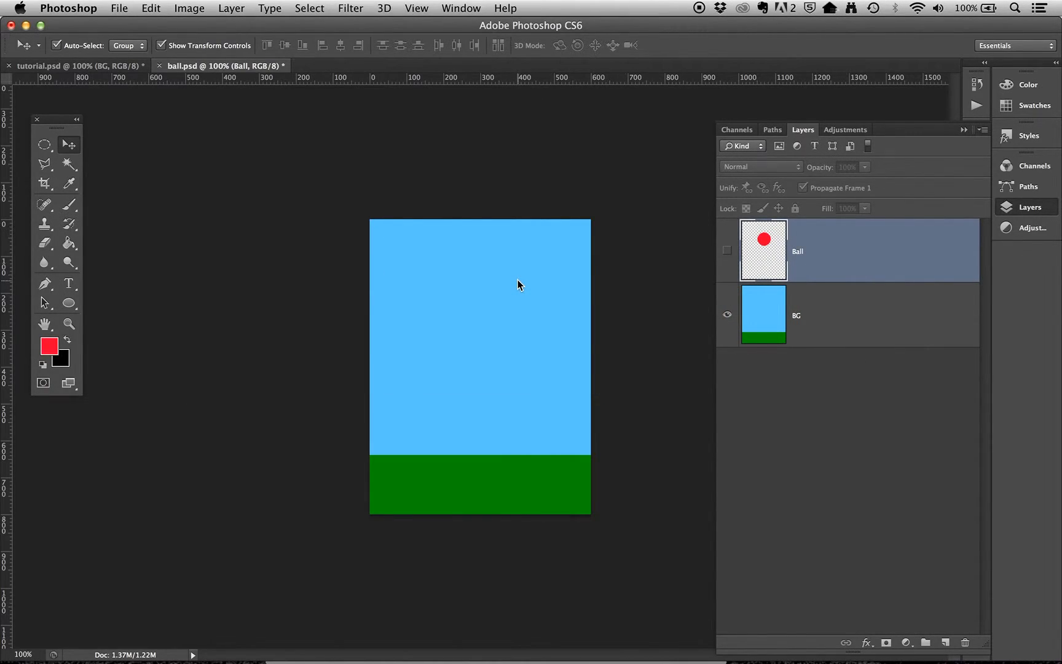
pyautogui.click(727, 251)
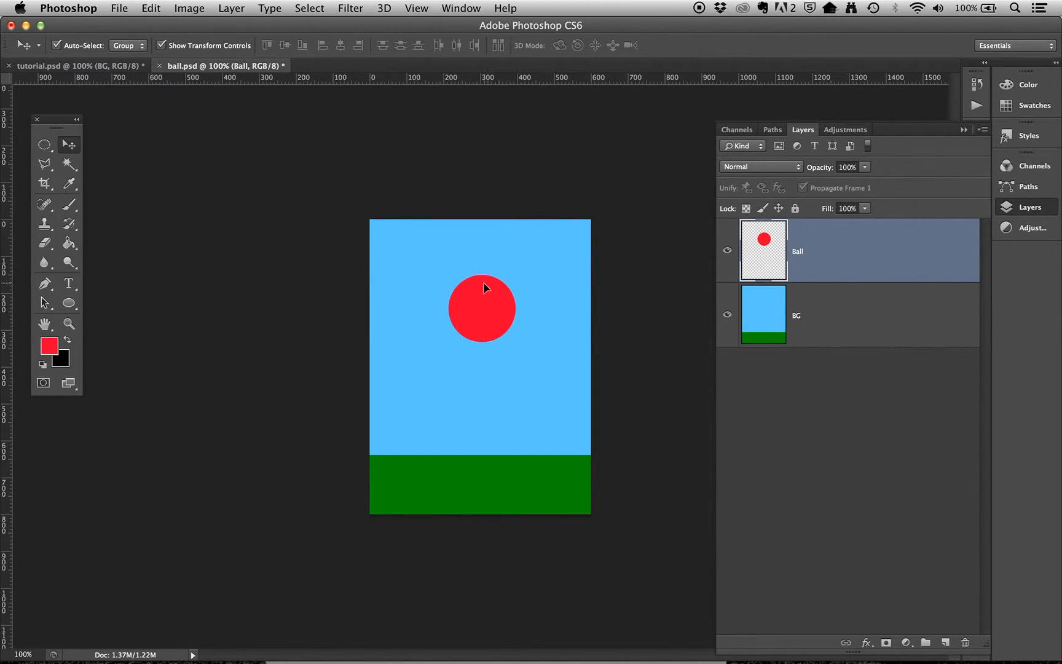
# Inspect the separate Ball and BG layers by hiding and showing each one in turn
pyautogui.click(728, 250)
pyautogui.click(732, 251)
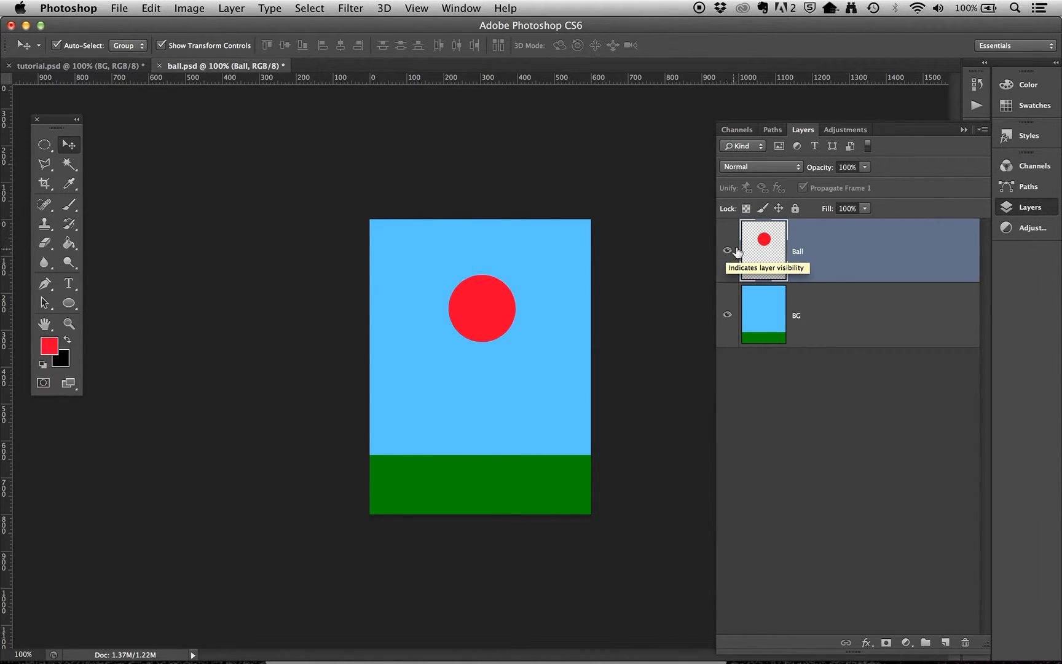
pyautogui.click(727, 251)
pyautogui.click(728, 316)
pyautogui.click(728, 316)
pyautogui.click(729, 251)
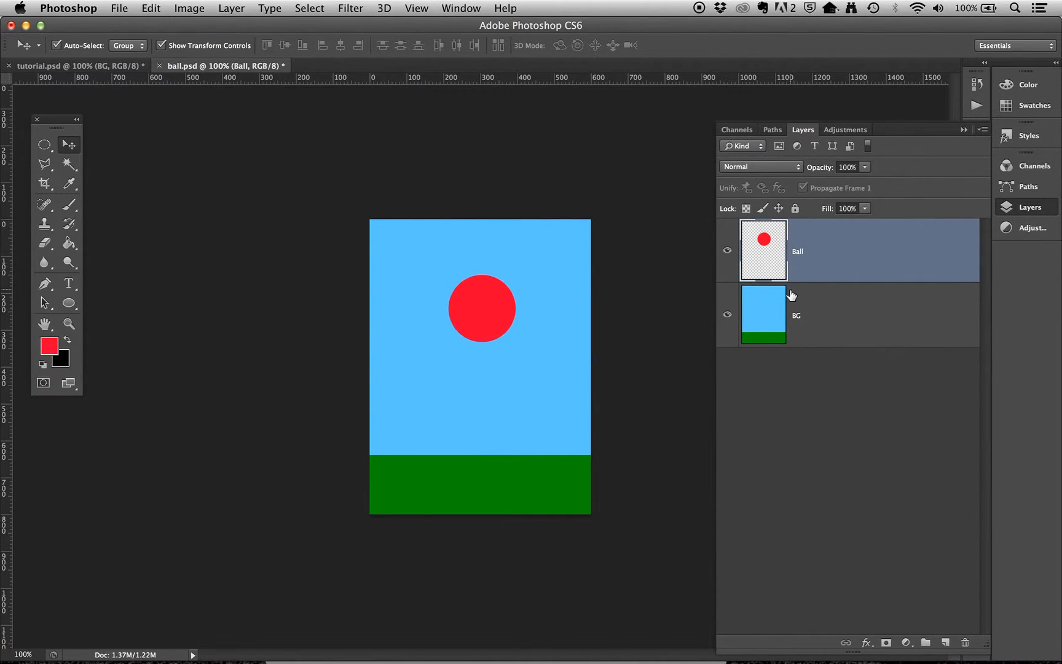
# Switch to After Effects and import ball.psd from the Desktop as Composition – Retain Layer Sizes with editable layer styles
pyautogui.press('super+Tab')
pyautogui.moveTo(646, 332)
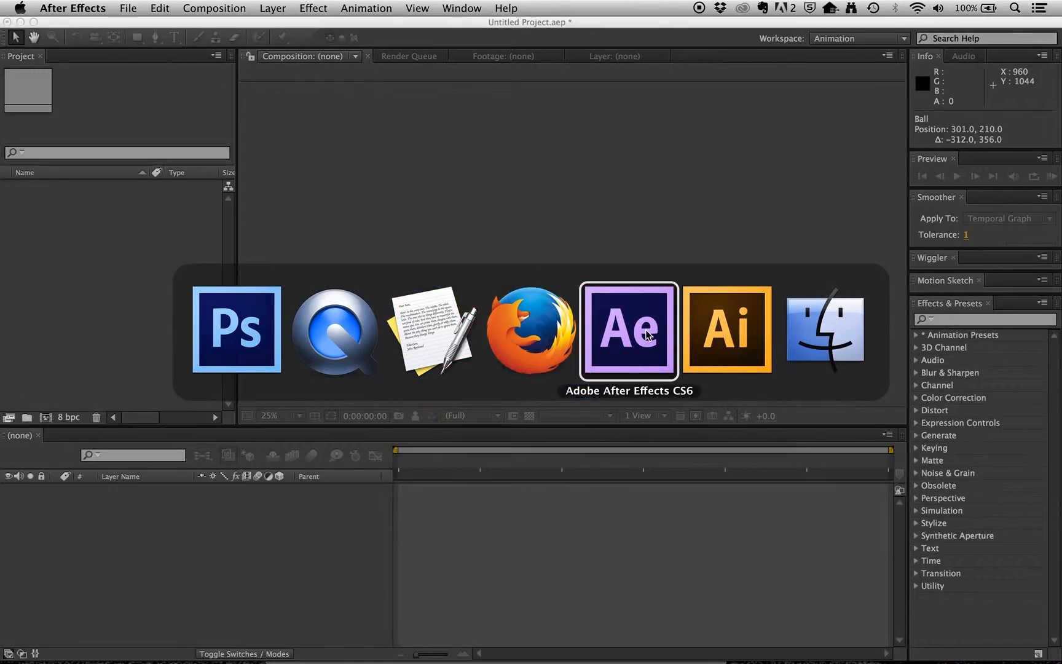
pyautogui.click(126, 10)
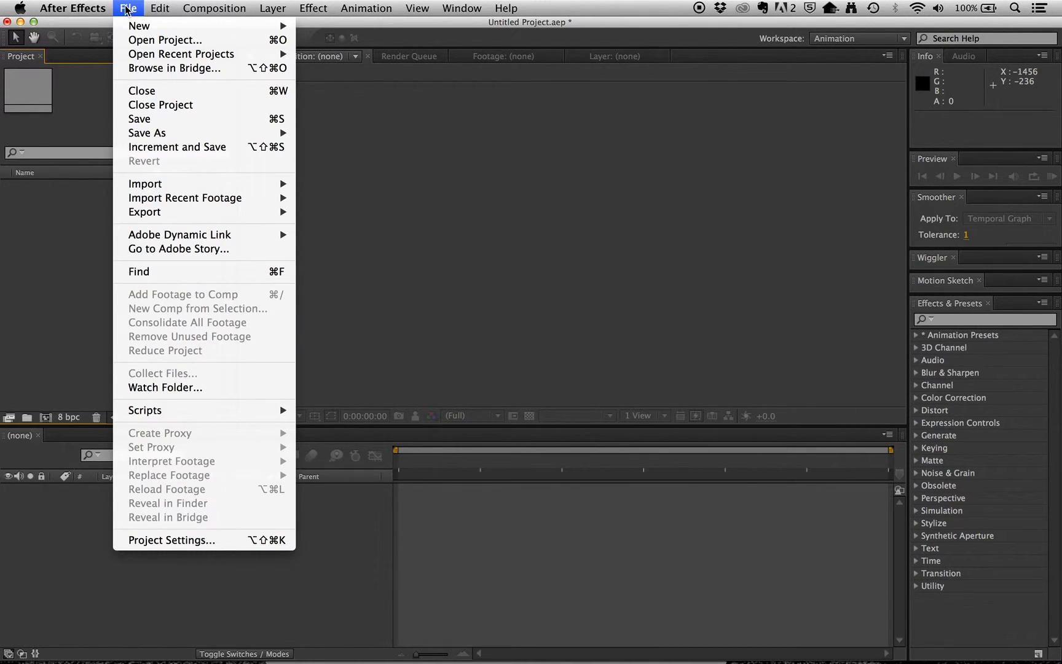
pyautogui.moveTo(149, 184)
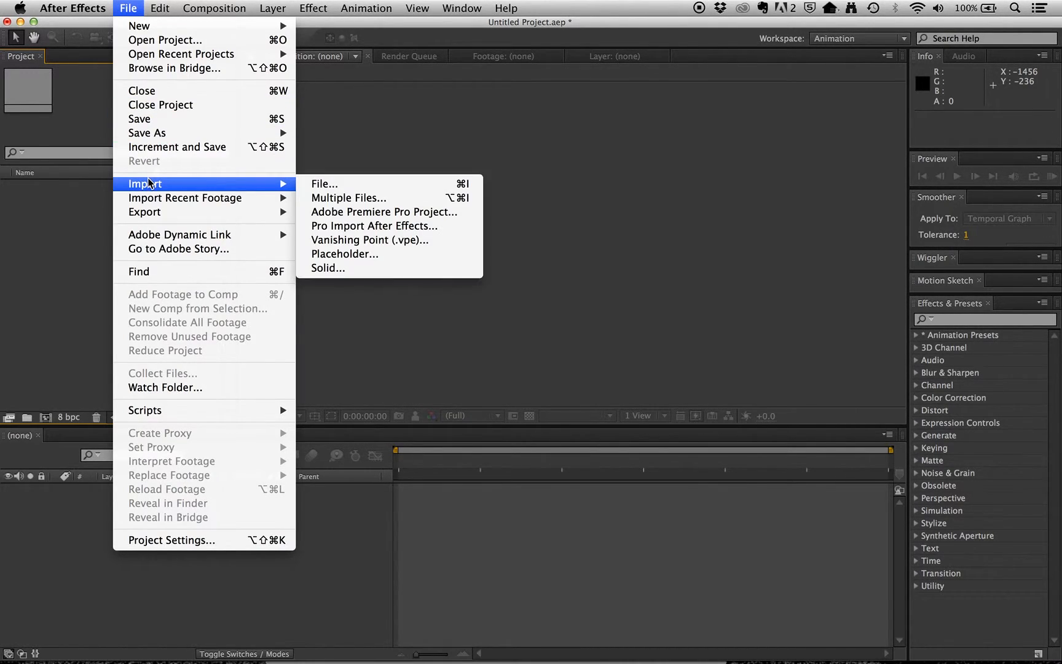
pyautogui.click(316, 187)
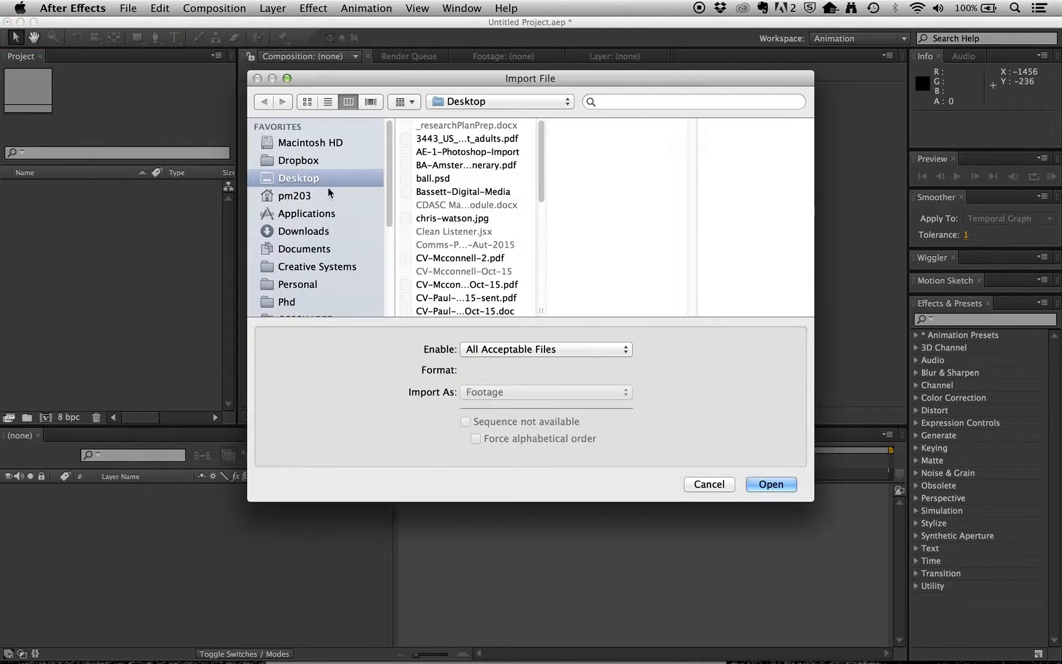
pyautogui.click(438, 180)
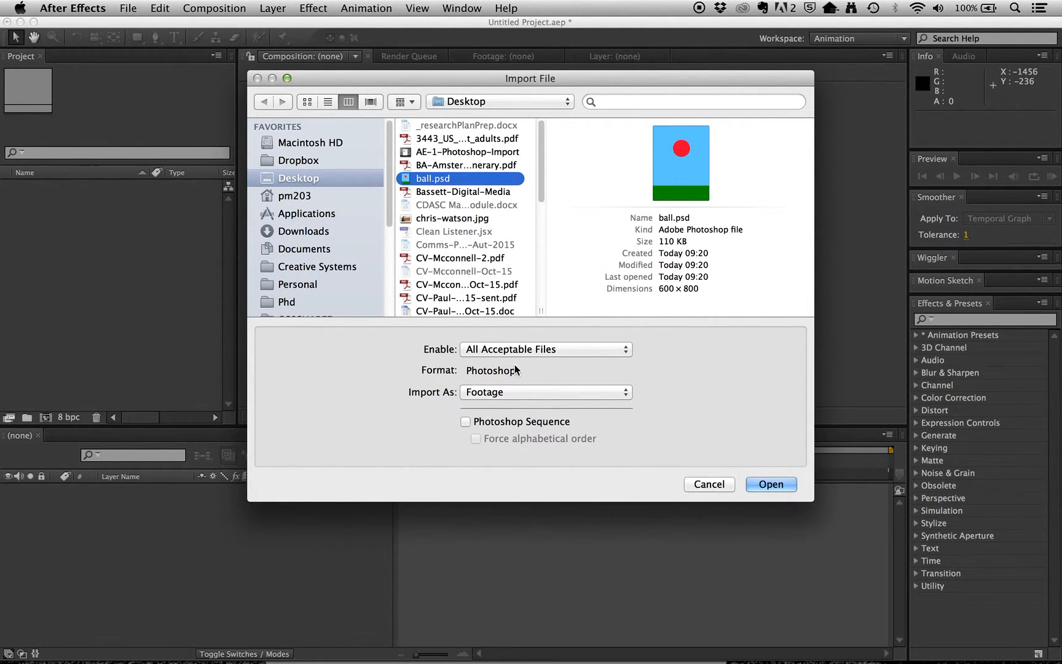
pyautogui.click(518, 392)
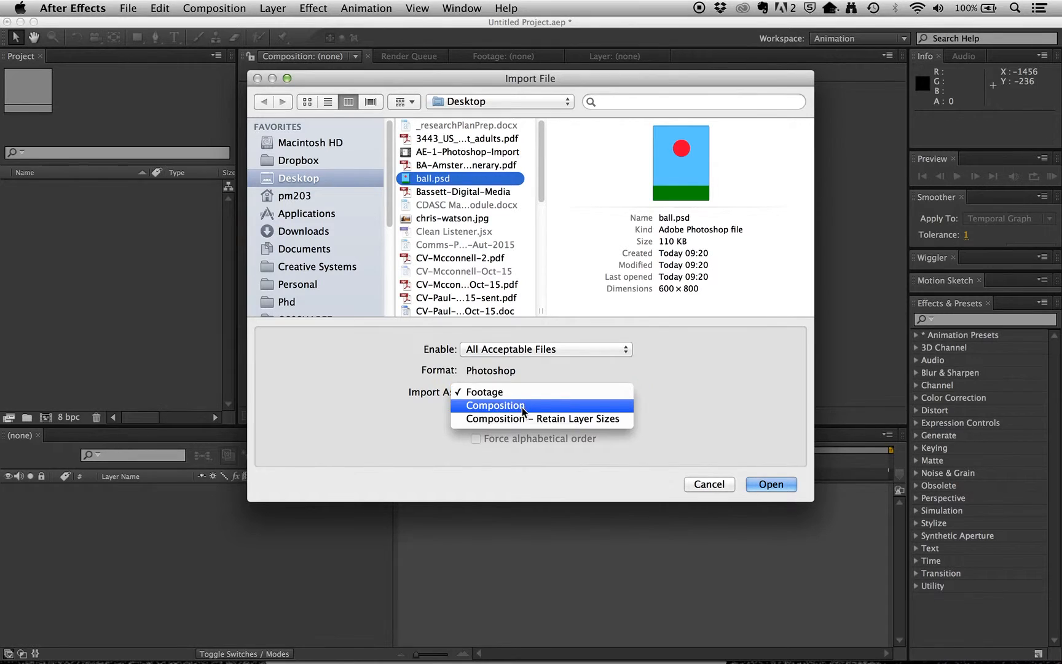
pyautogui.click(522, 418)
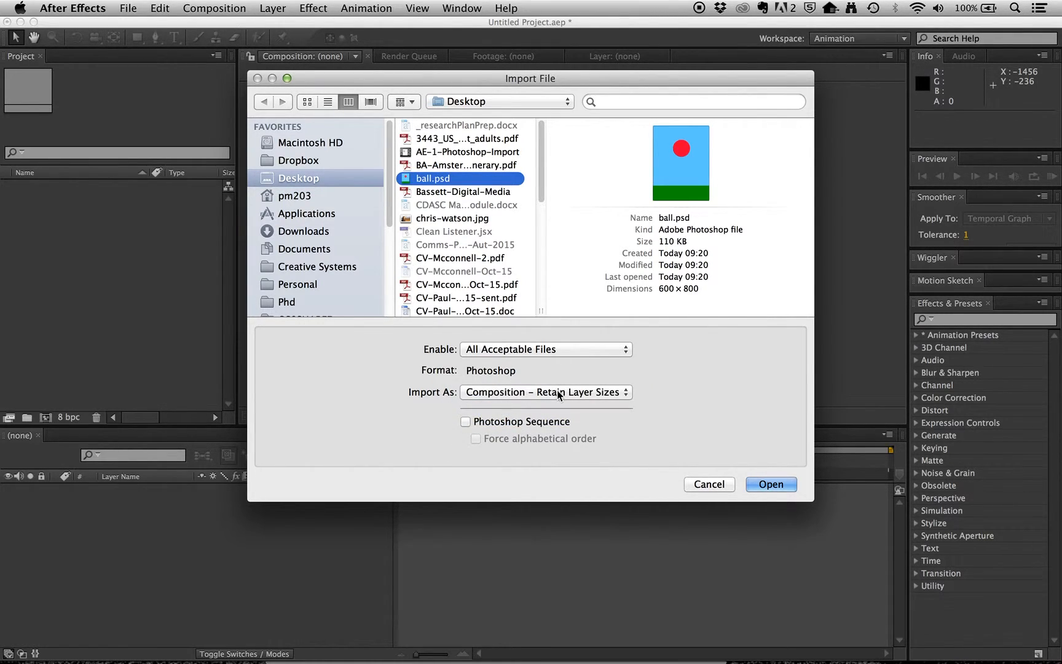
pyautogui.click(770, 484)
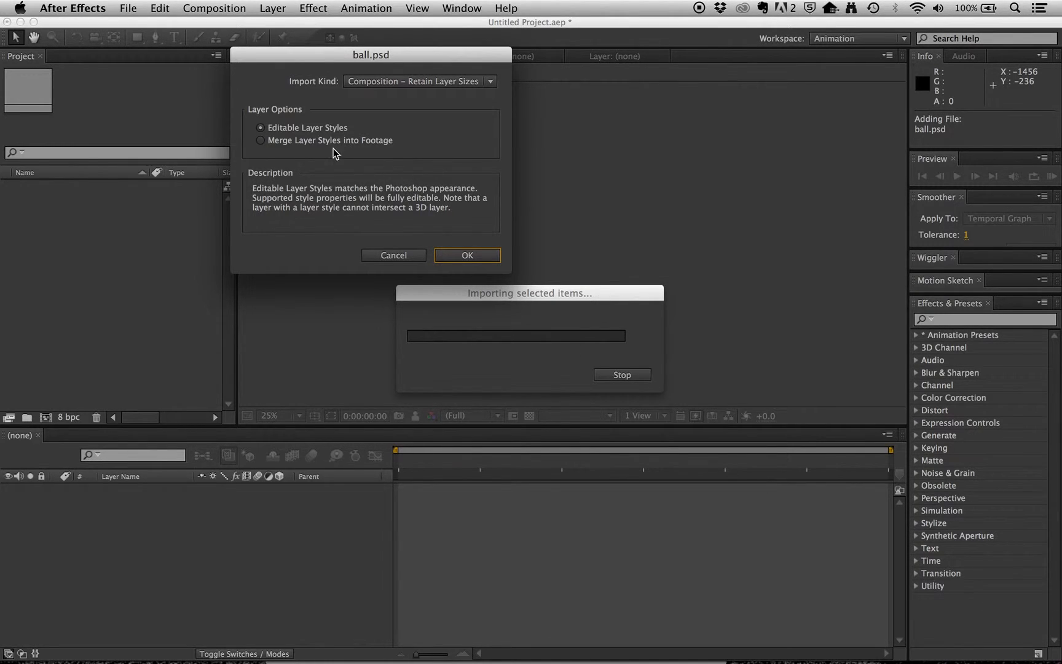
pyautogui.click(471, 257)
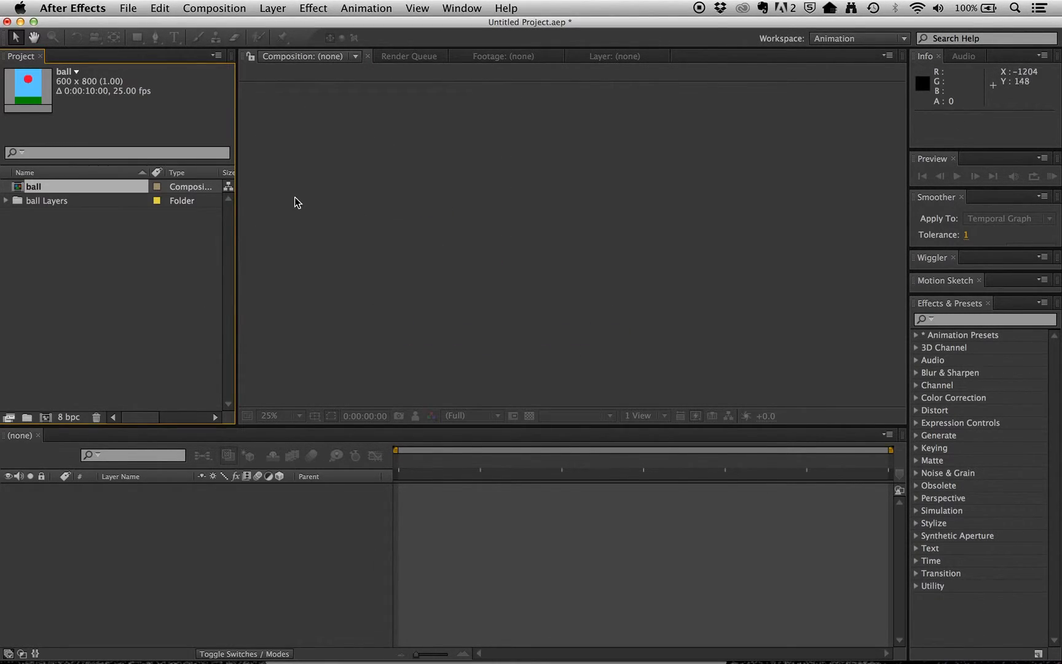
# Open the imported ball composition in the viewer and timeline
pyautogui.doubleClick(21, 192)
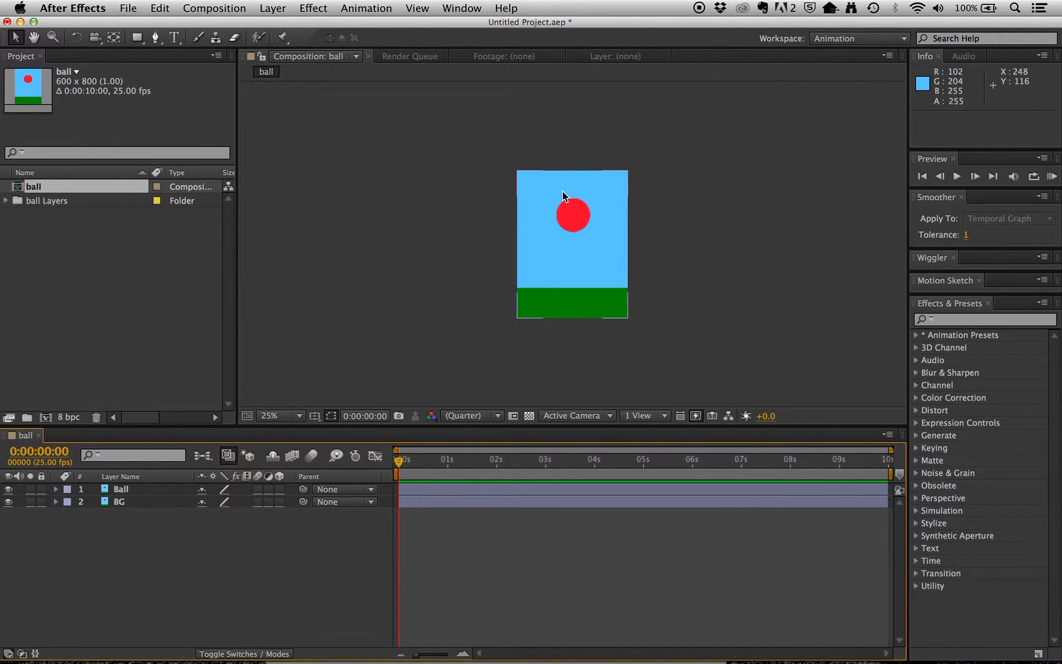
pyautogui.press('.')
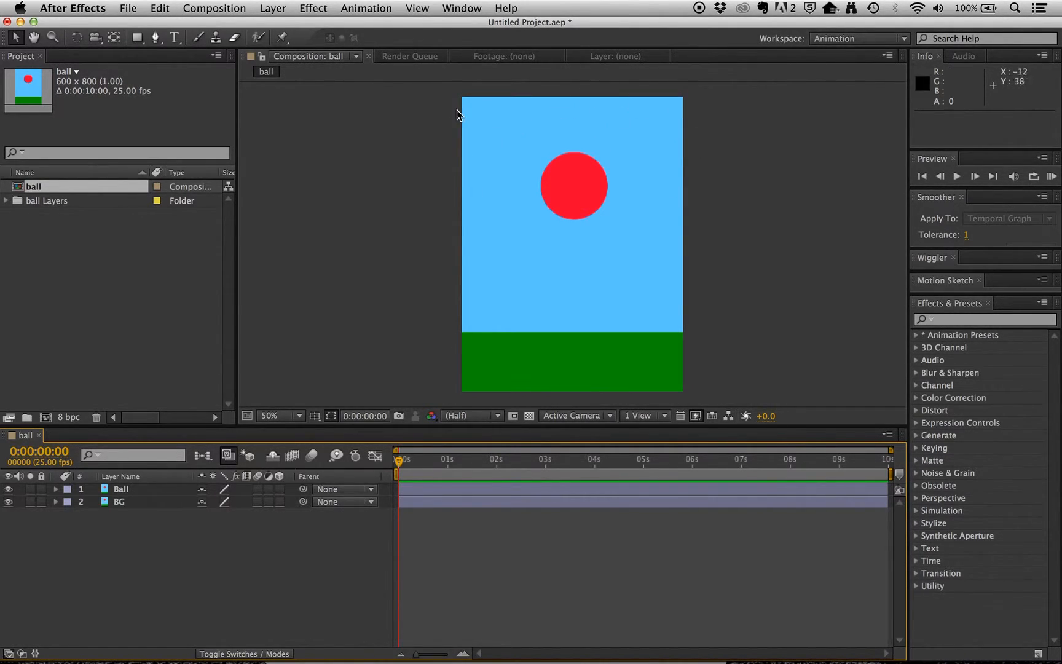
# Switch to Photoshop and check the pixel dimensions of ball.psd in its image size settings
pyautogui.press('super+Tab')
pyautogui.click(356, 332)
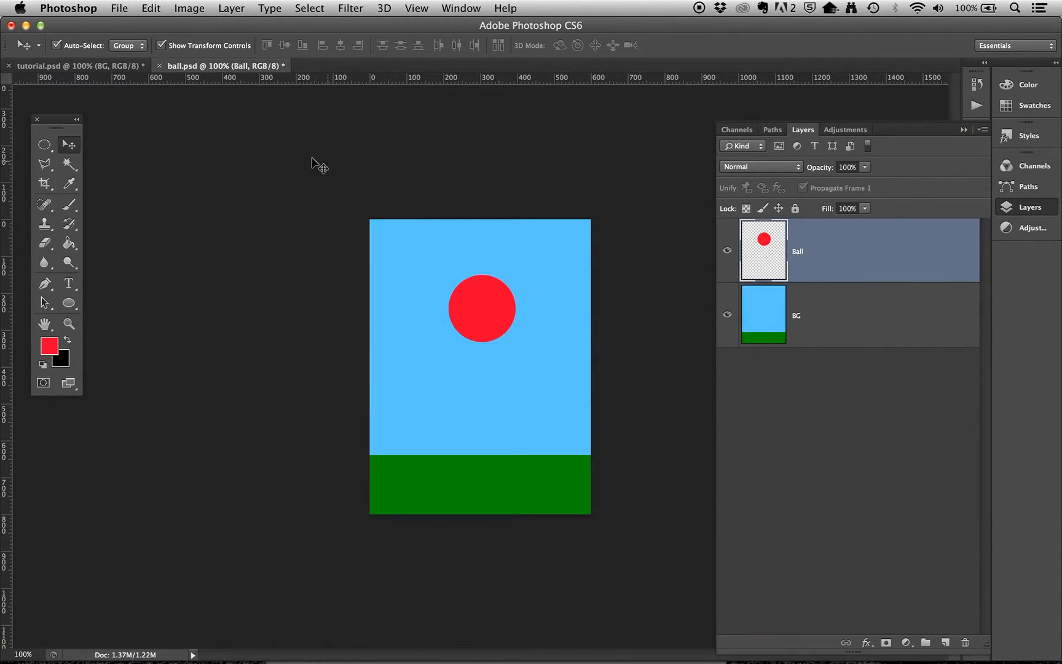
pyautogui.click(126, 8)
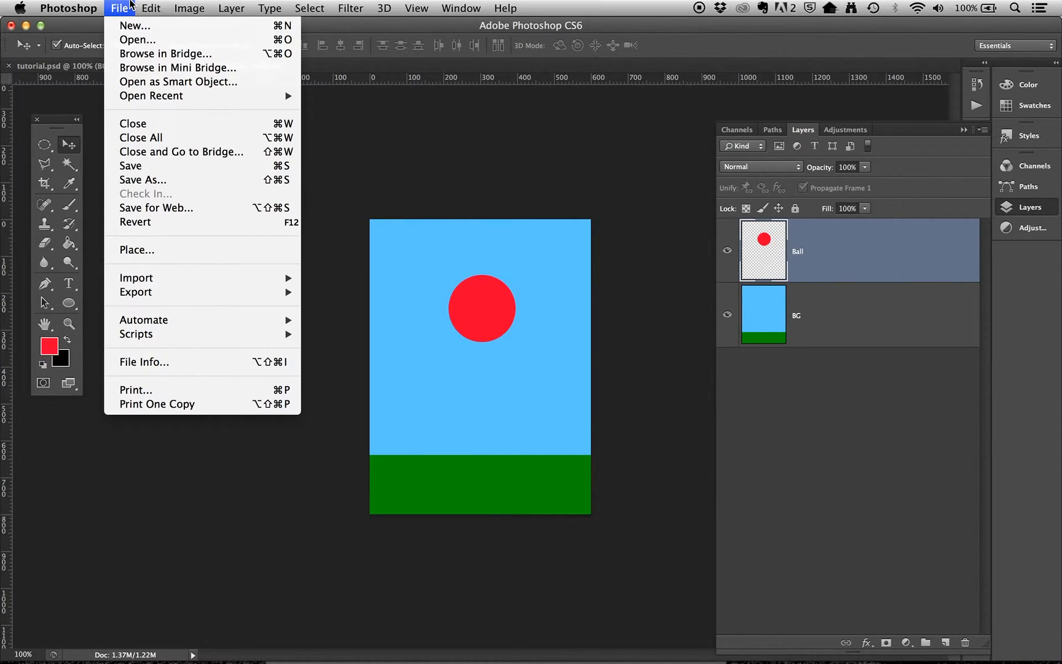
pyautogui.moveTo(191, 8)
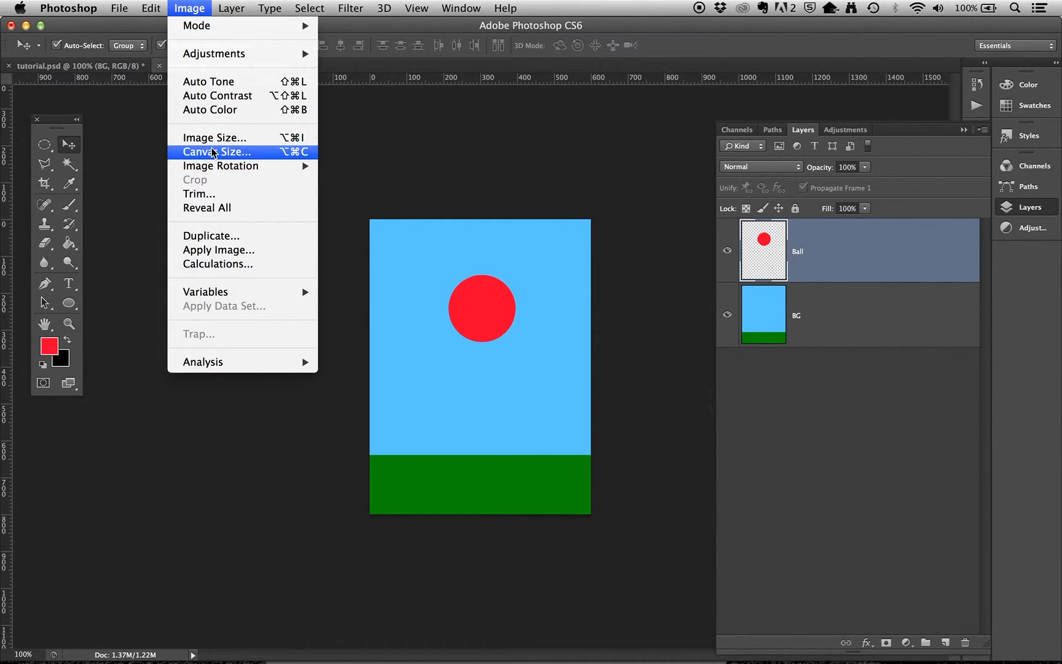
pyautogui.click(213, 136)
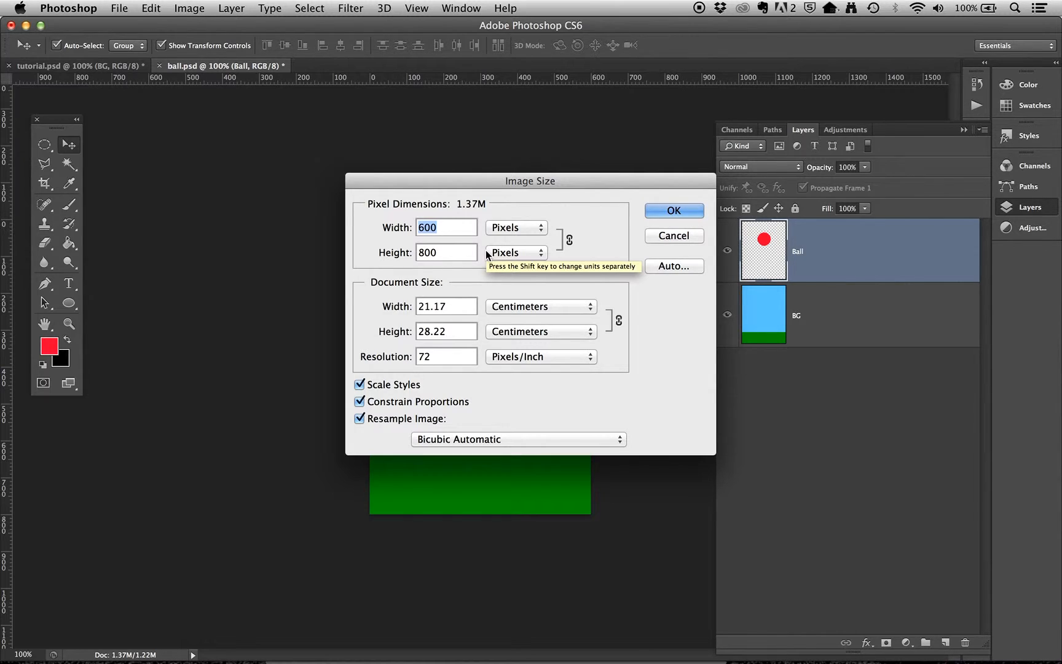
pyautogui.click(654, 211)
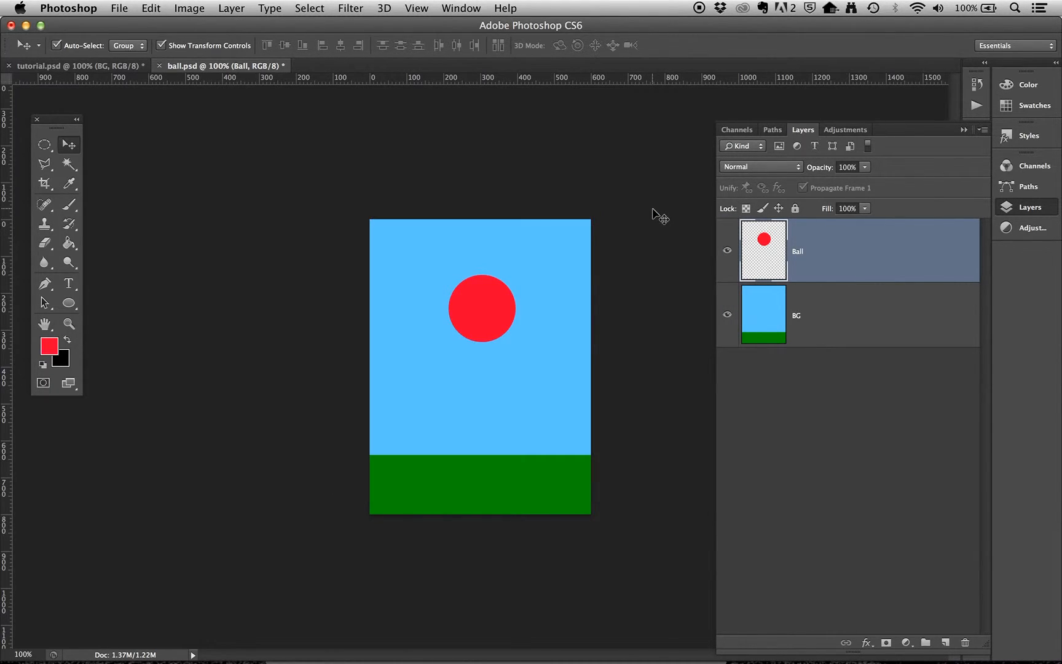
# Switch to After Effects and review the ball composition's settings, including size, available presets, frame rate options and duration
pyautogui.press('super+Tab')
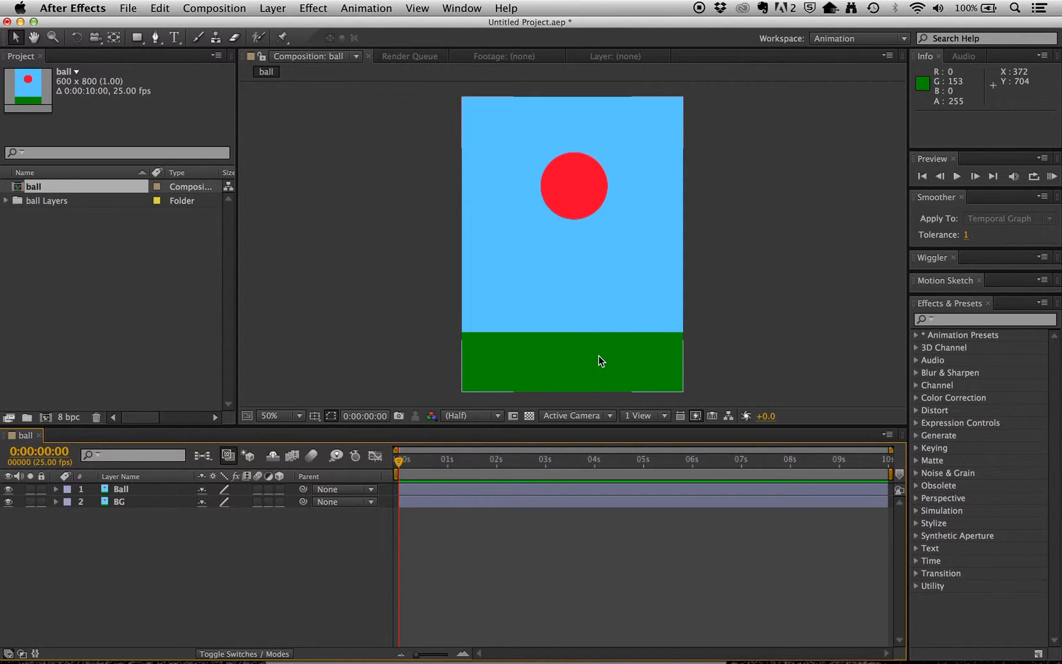
pyautogui.click(202, 9)
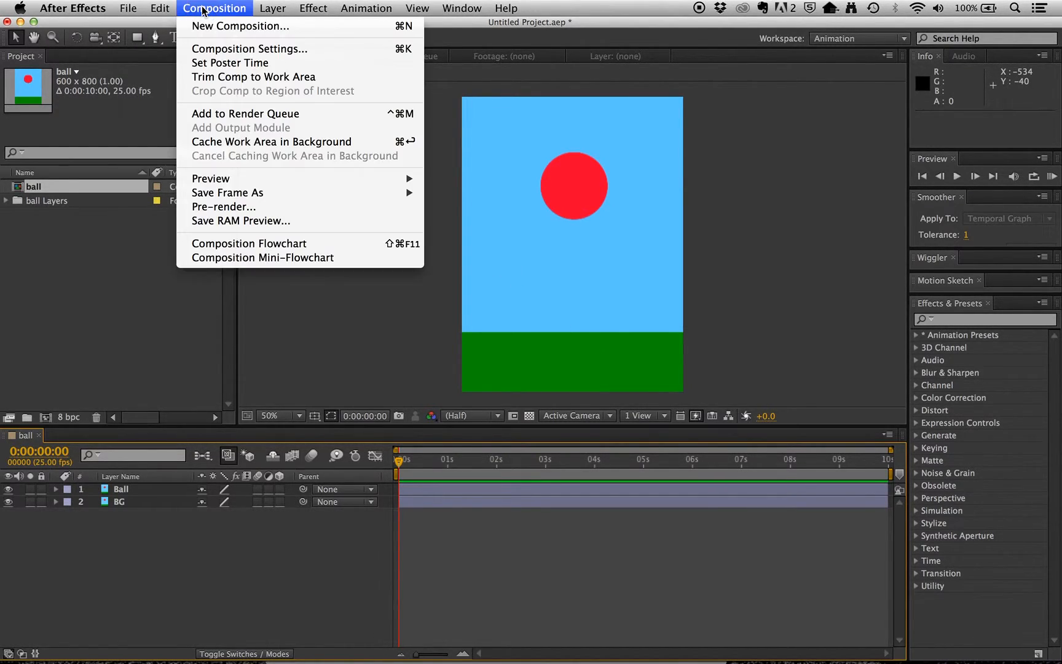
pyautogui.click(210, 49)
pyautogui.moveTo(388, 101); pyautogui.dragTo(447, 101)
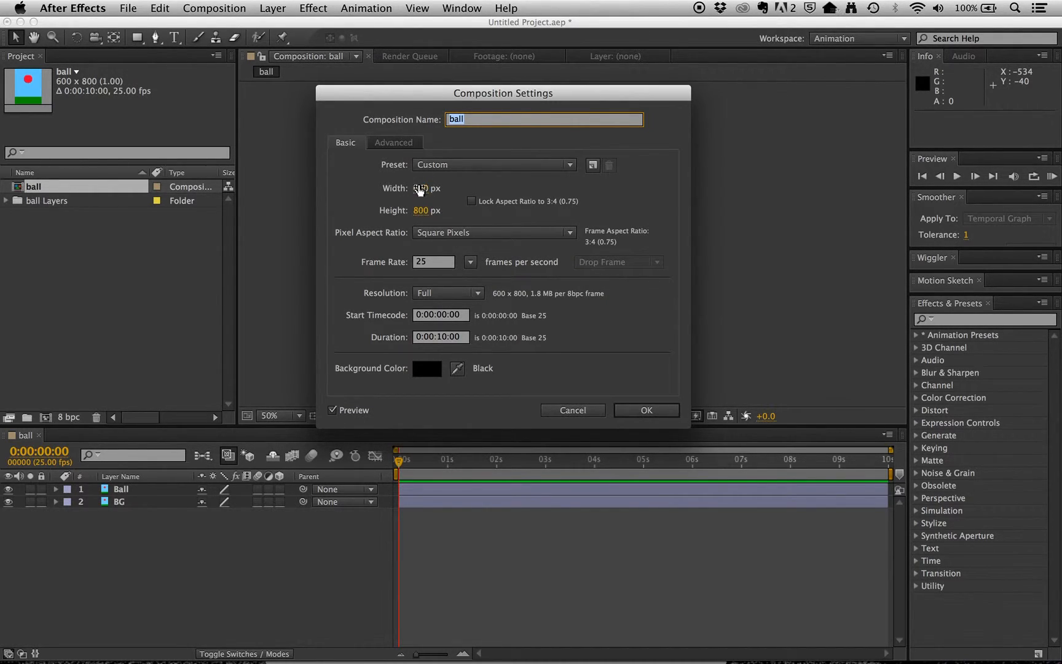
pyautogui.click(430, 169)
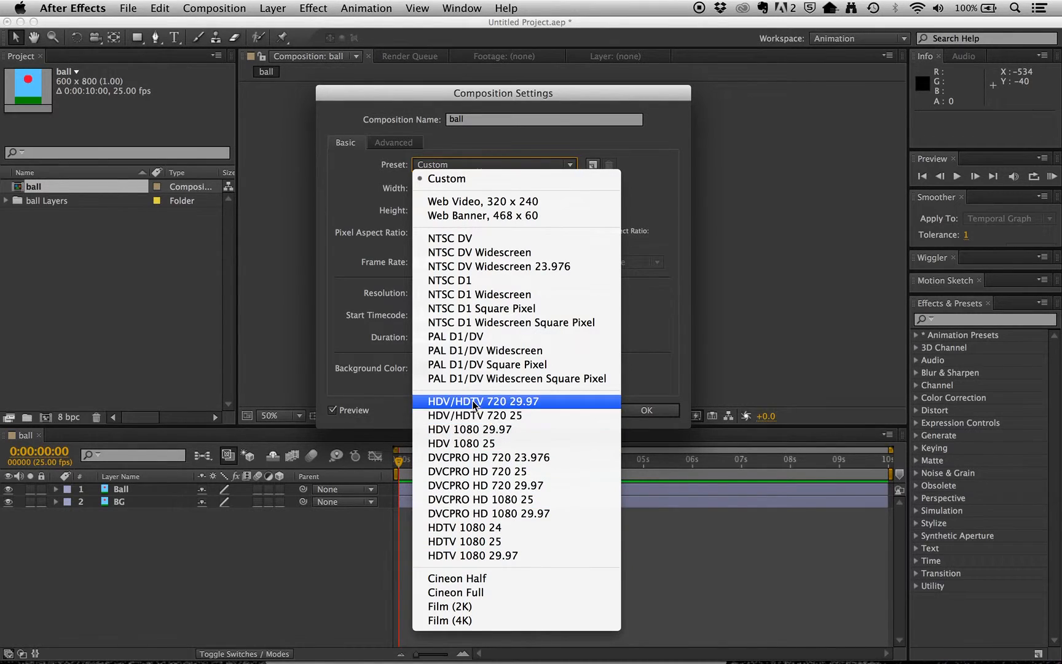
pyautogui.click(343, 187)
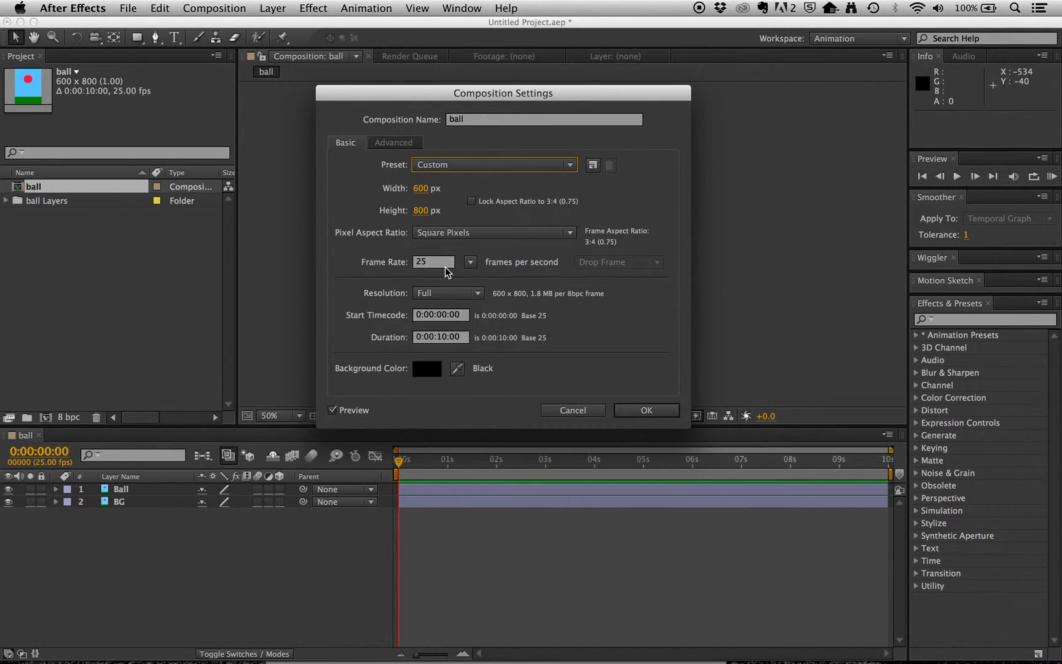
pyautogui.click(471, 263)
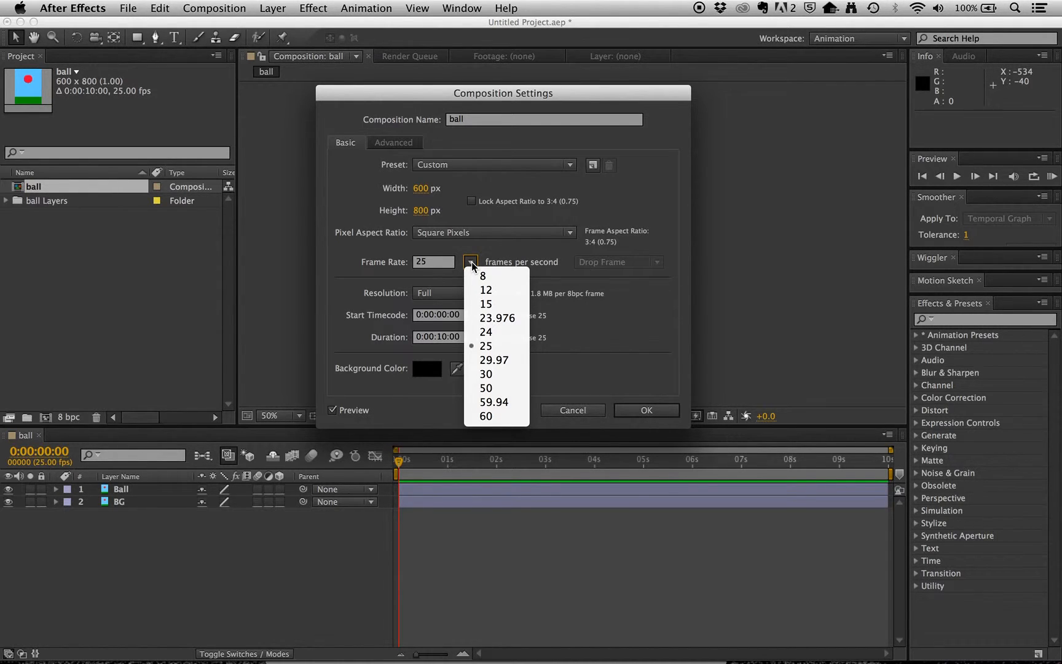
pyautogui.click(471, 262)
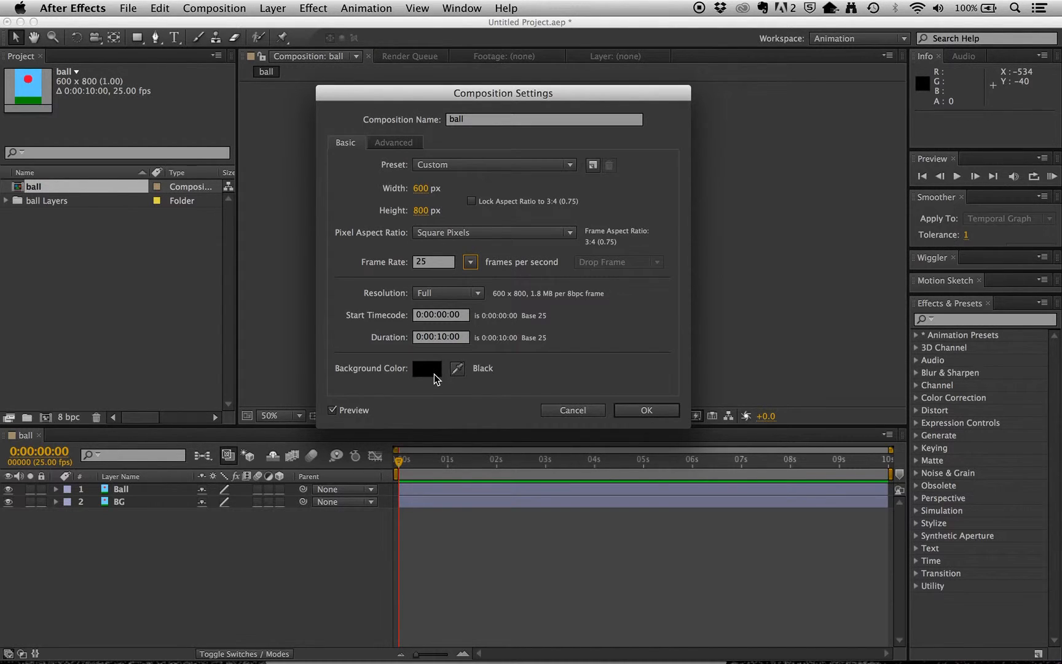
pyautogui.click(643, 411)
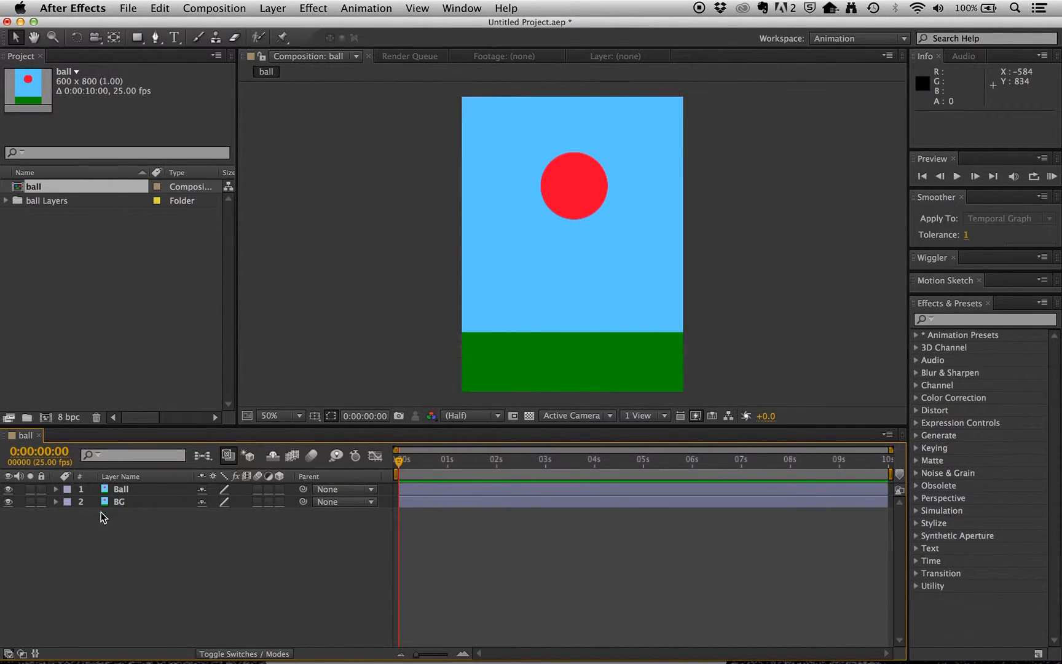
# Reveal the Ball layer's Transform properties and move the ball straight up, out of the frame, to about 305, -142
pyautogui.click(56, 489)
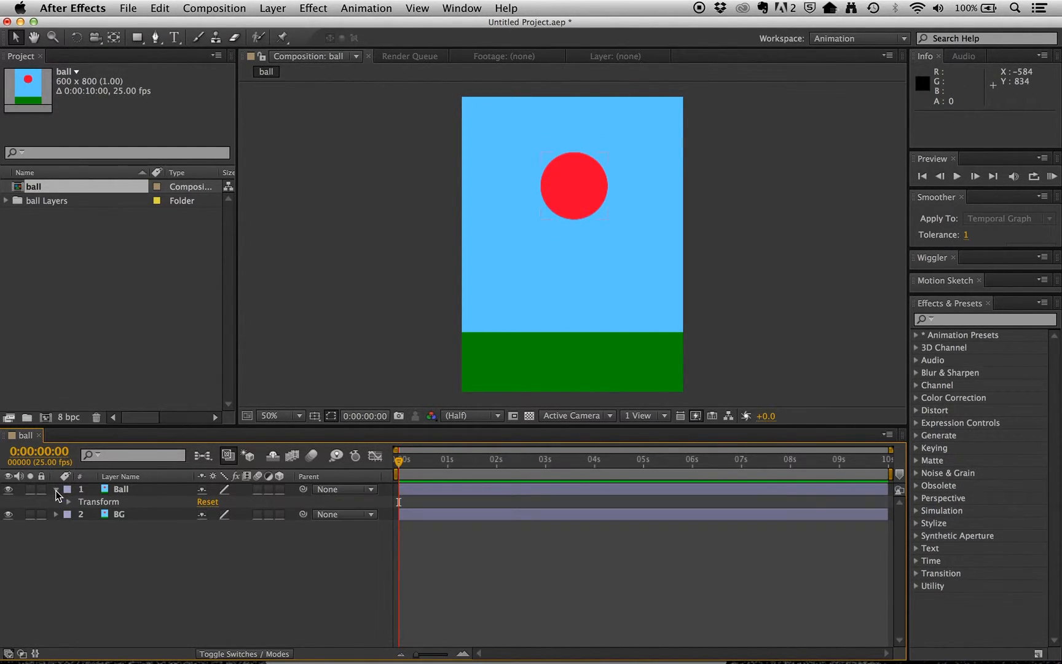
pyautogui.click(68, 502)
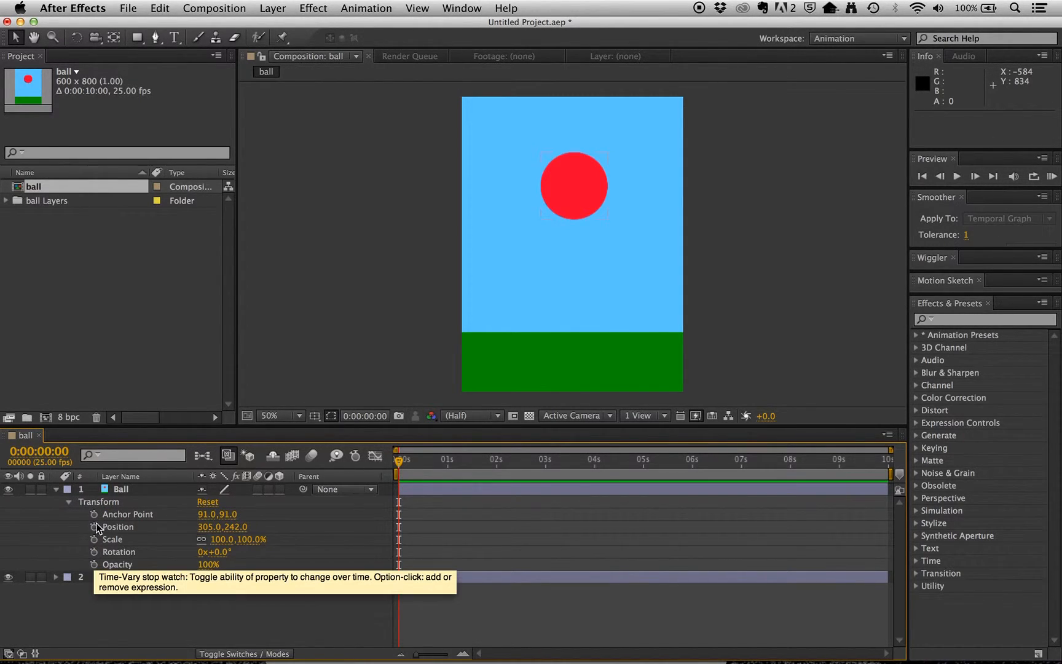
pyautogui.click(567, 195)
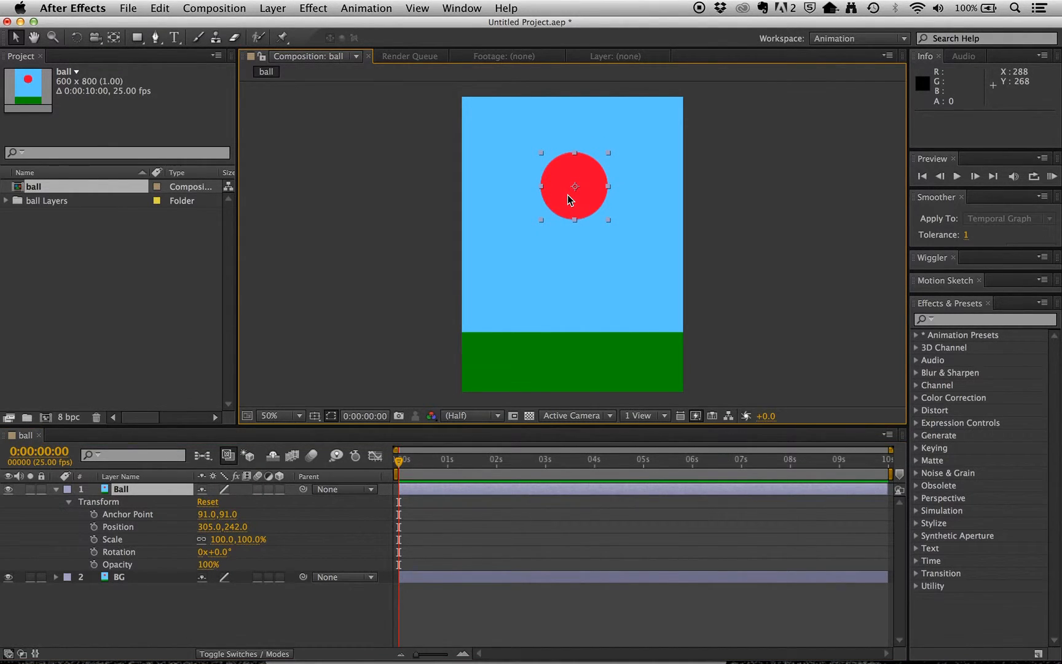
pyautogui.press(',')
pyautogui.moveTo(568, 197); pyautogui.dragTo(568, 136)
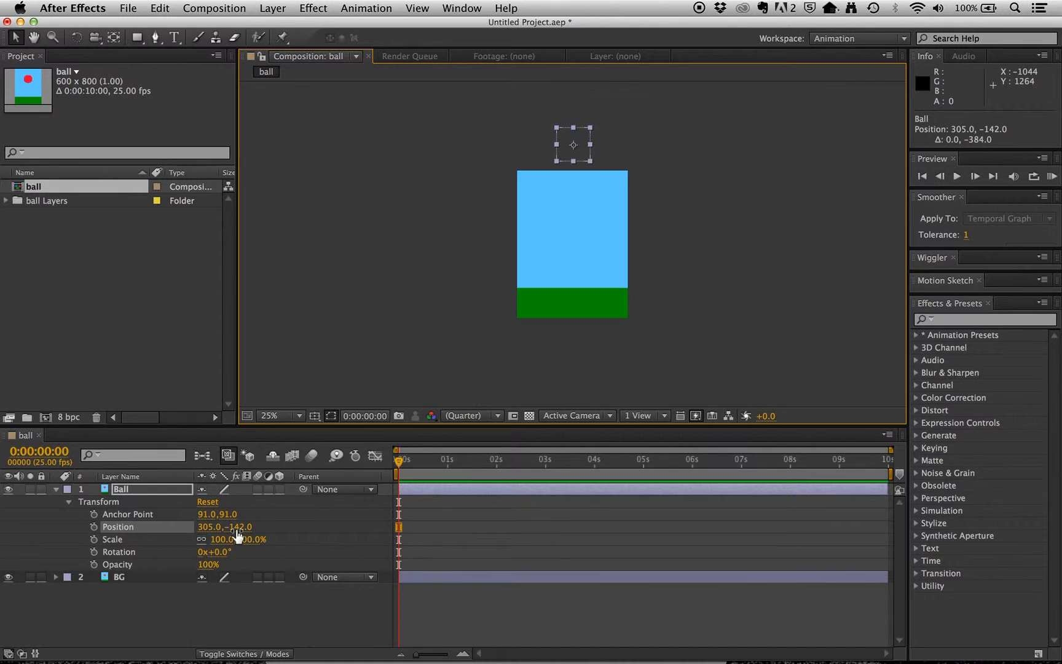
# Enable Position animation on the Ball layer to set its first keyframe at 0:00:00:00
pyautogui.click(95, 528)
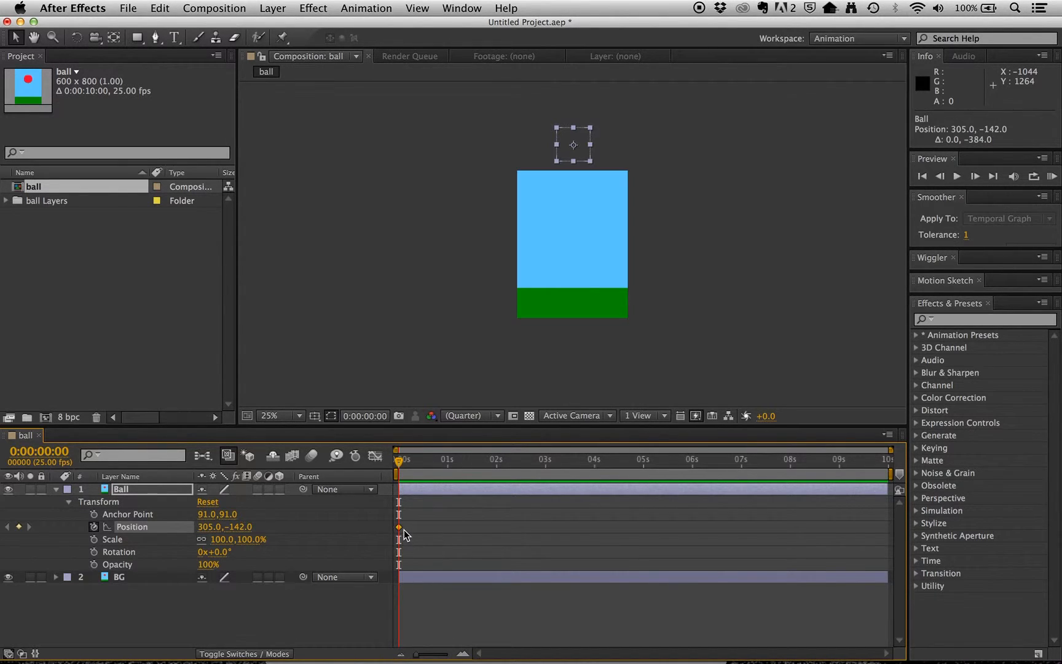
pyautogui.moveTo(399, 530)
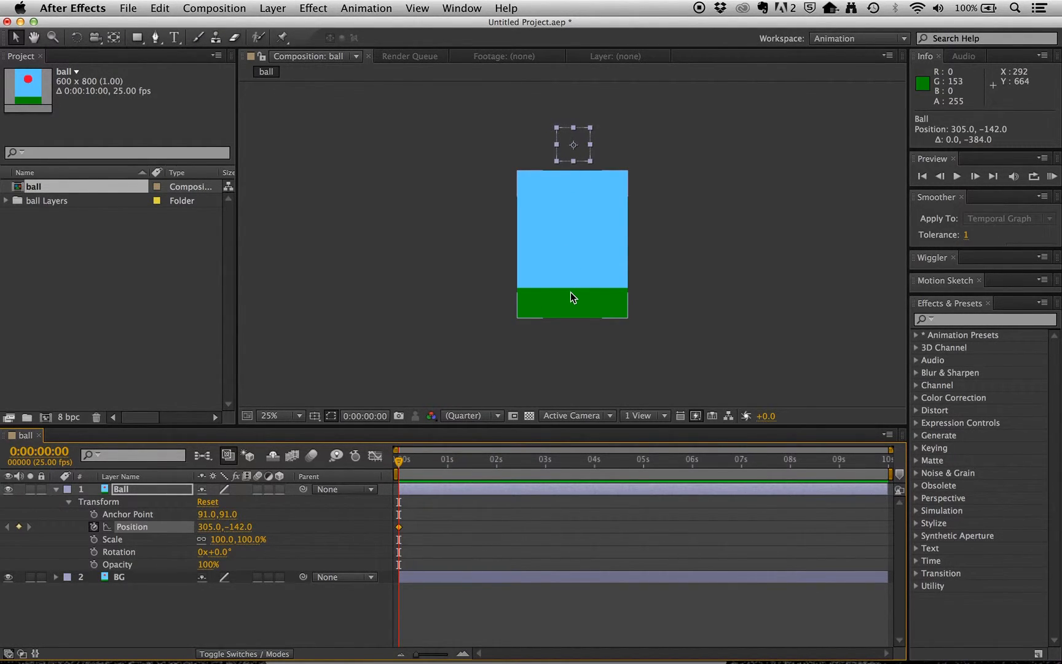
pyautogui.press('.')
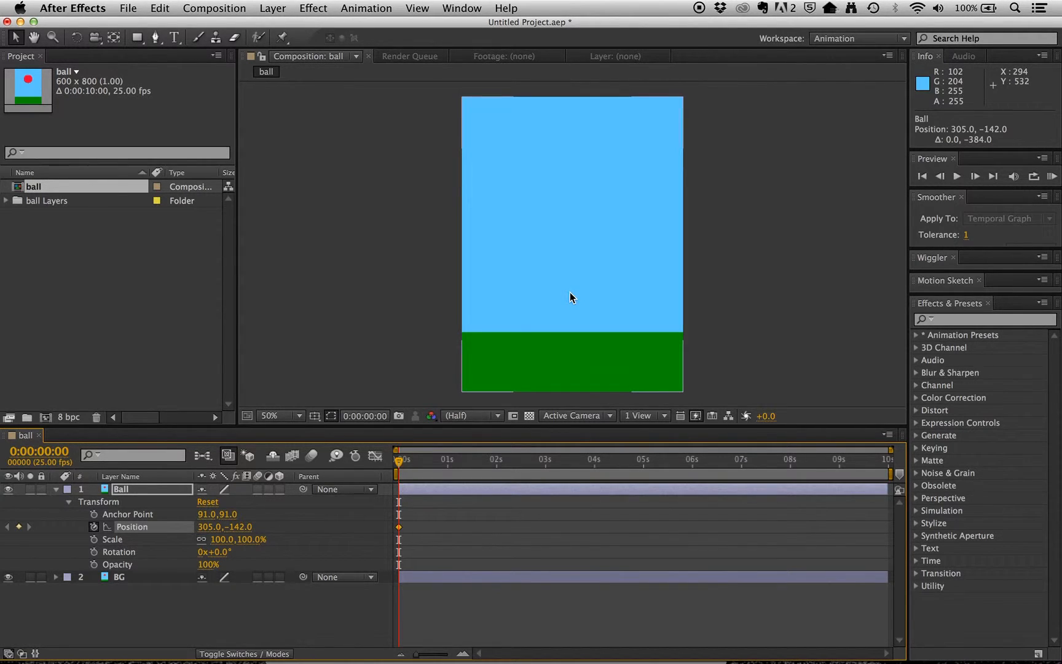
# Add a Position keyframe at 0:00:02:00 with the ball moved straight down onto the grass, to about 305, 638
pyautogui.press(',')
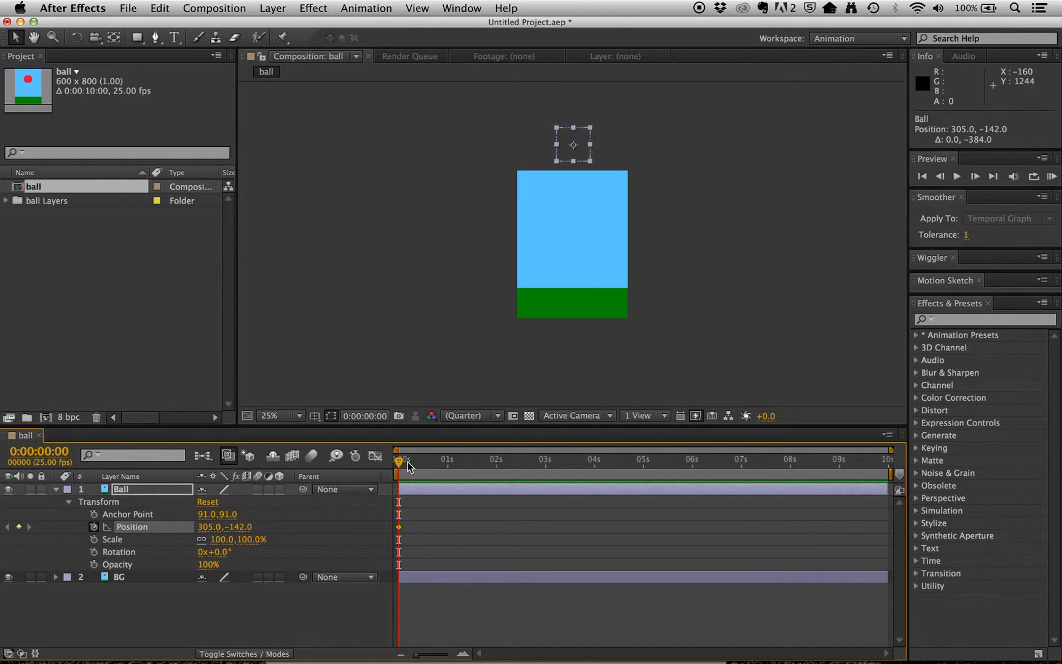
pyautogui.moveTo(401, 462); pyautogui.dragTo(496, 467)
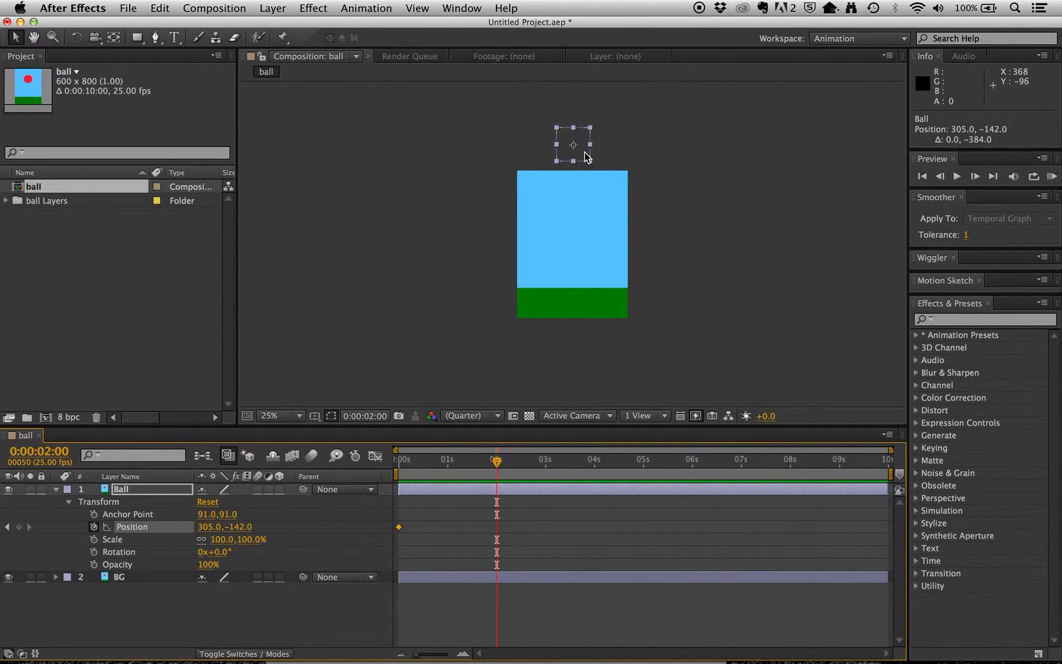
pyautogui.moveTo(585, 152); pyautogui.dragTo(578, 297)
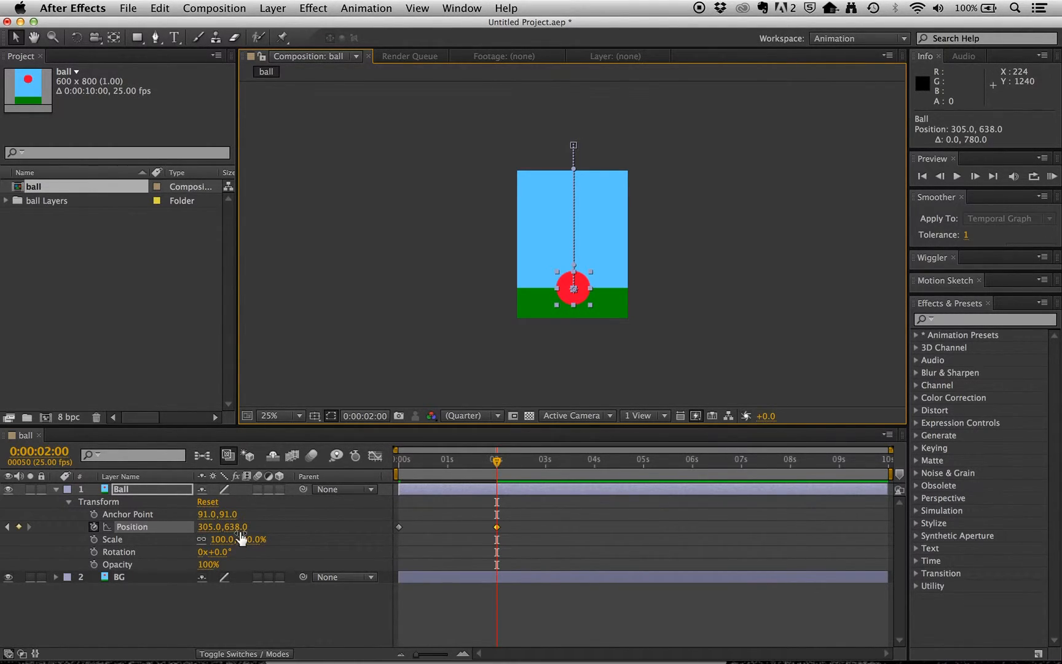
# Add a Position keyframe at 0:00:03:12 with the ball moved straight back up to about 305, 226
pyautogui.click(496, 470)
pyautogui.moveTo(487, 471)
pyautogui.mouseDown()
pyautogui.moveTo(397, 472)
pyautogui.moveTo(501, 472)
pyautogui.moveTo(392, 482)
pyautogui.moveTo(498, 475)
pyautogui.mouseUp()
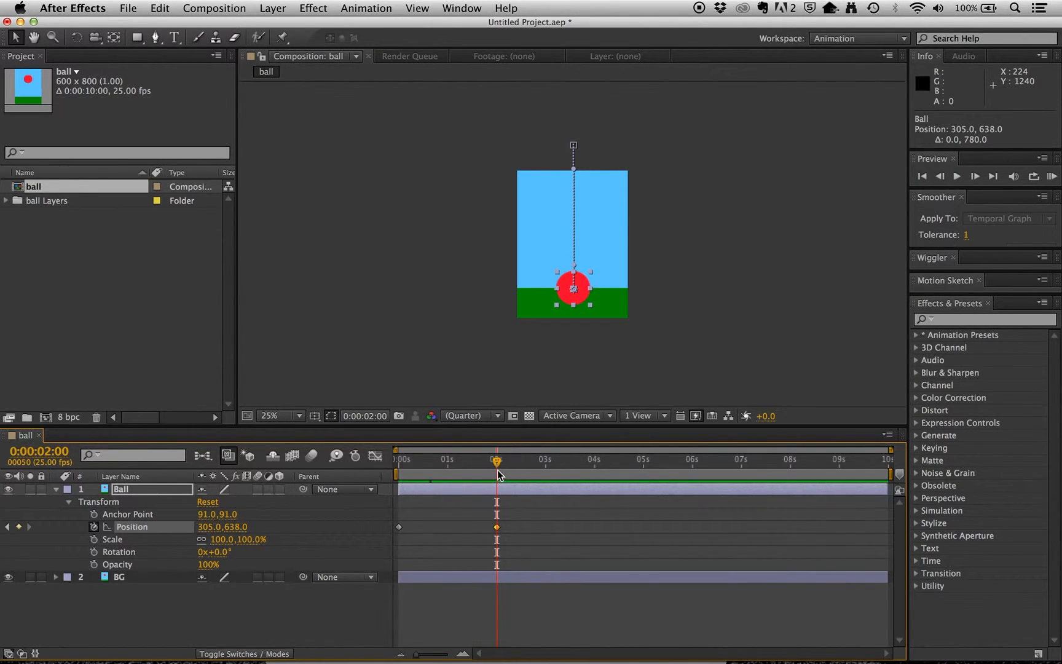
pyautogui.moveTo(499, 469); pyautogui.dragTo(569, 470)
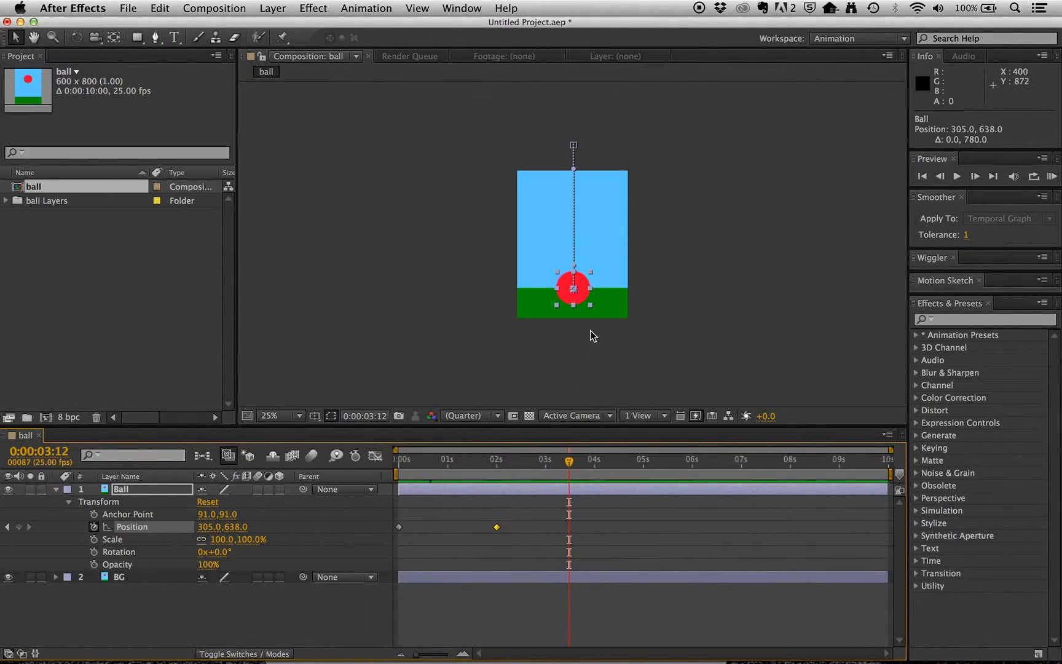
pyautogui.moveTo(581, 284); pyautogui.dragTo(587, 212)
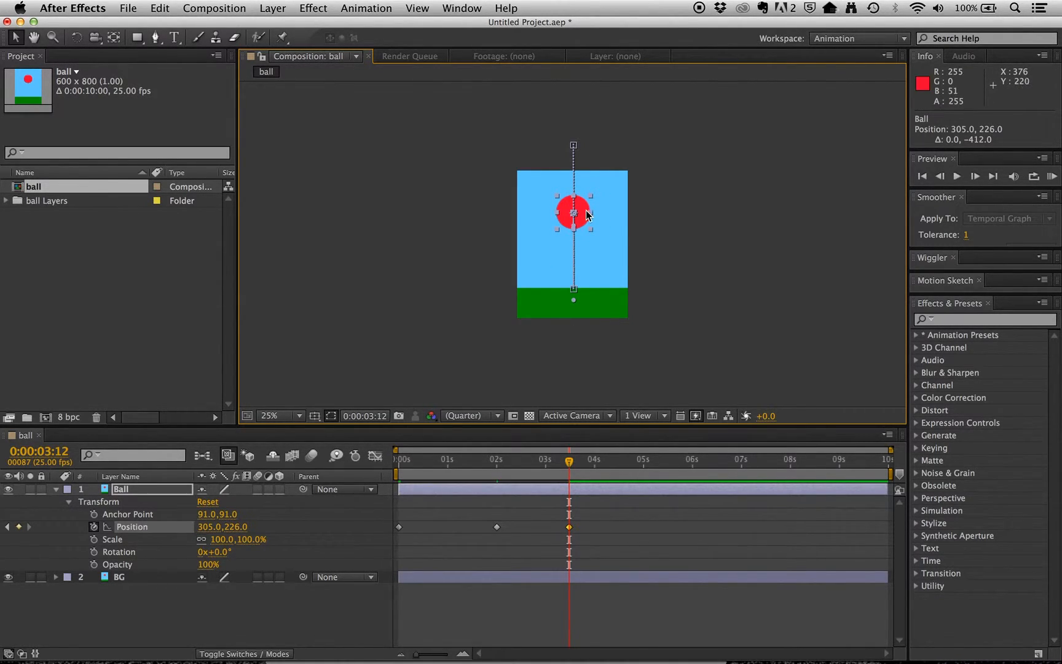
# Preview the ball's bounce by scrubbing the timeline, with normal playback and with a RAM preview
pyautogui.moveTo(569, 461); pyautogui.dragTo(541, 486)
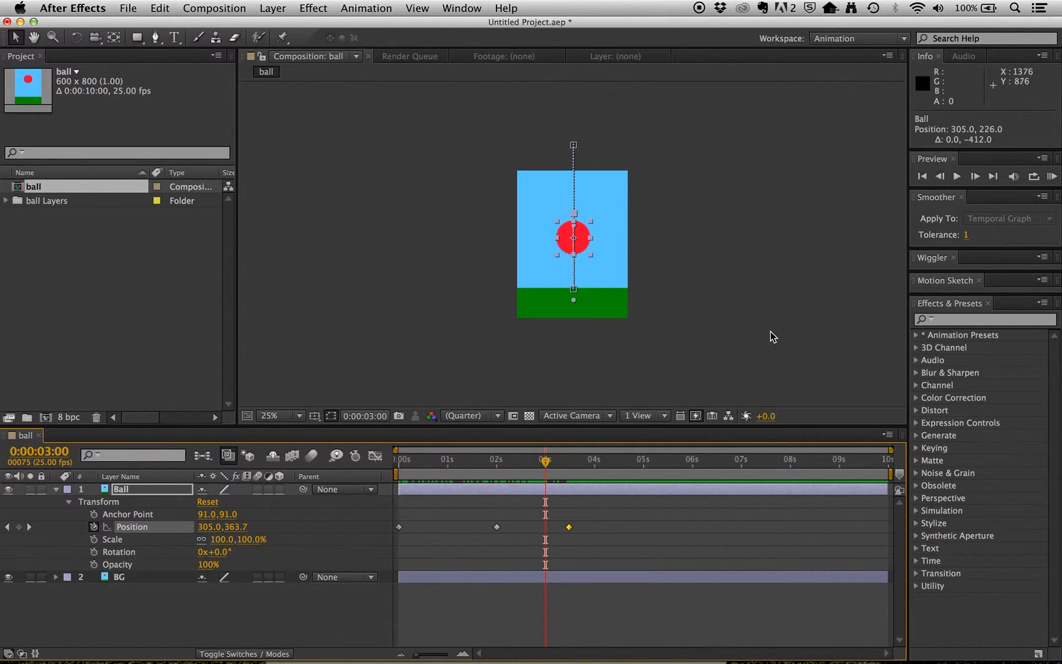
pyautogui.press('space')
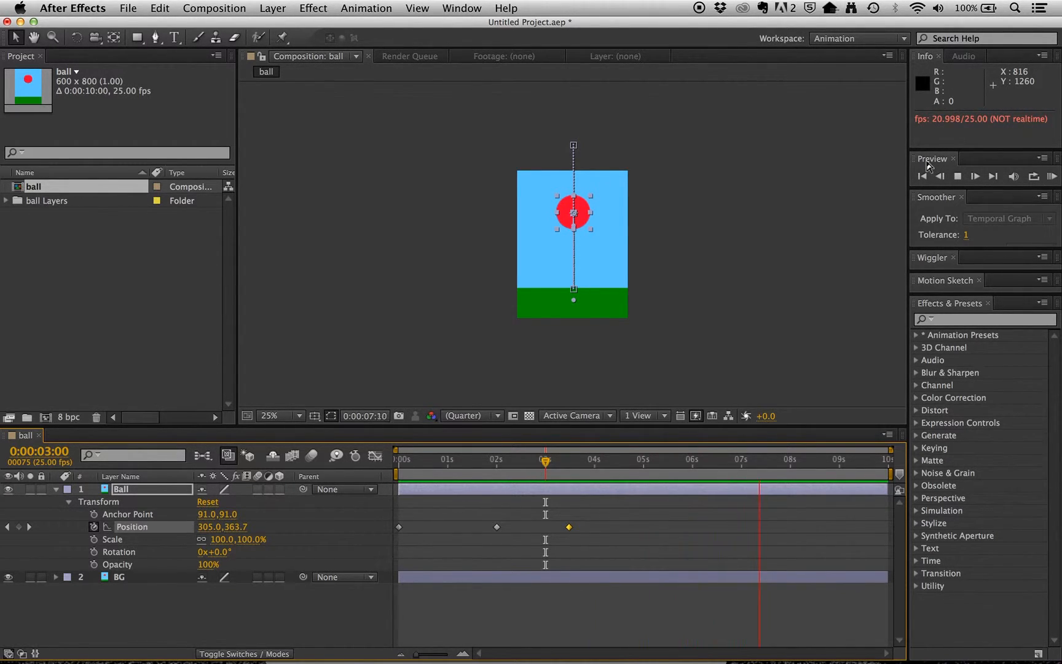
pyautogui.click(1053, 178)
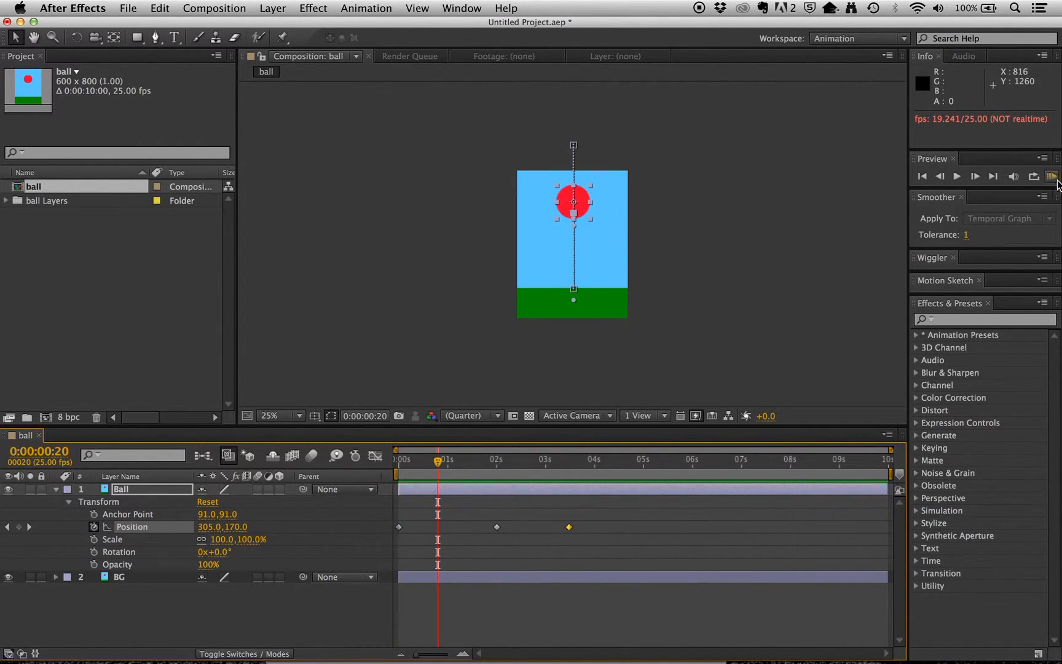
pyautogui.click(1053, 179)
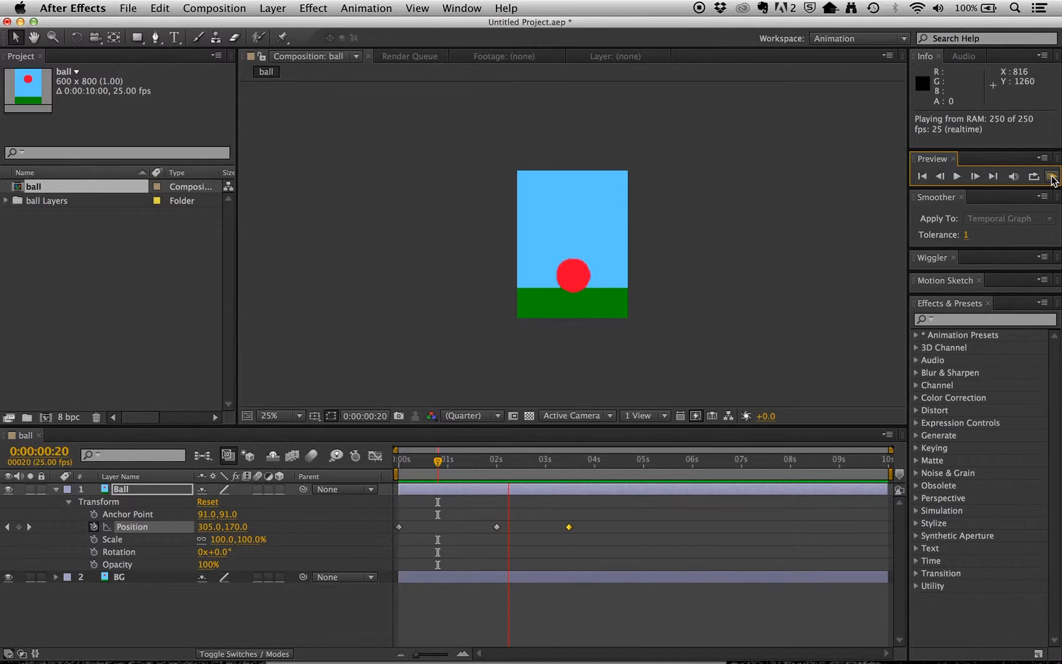
pyautogui.press('space')
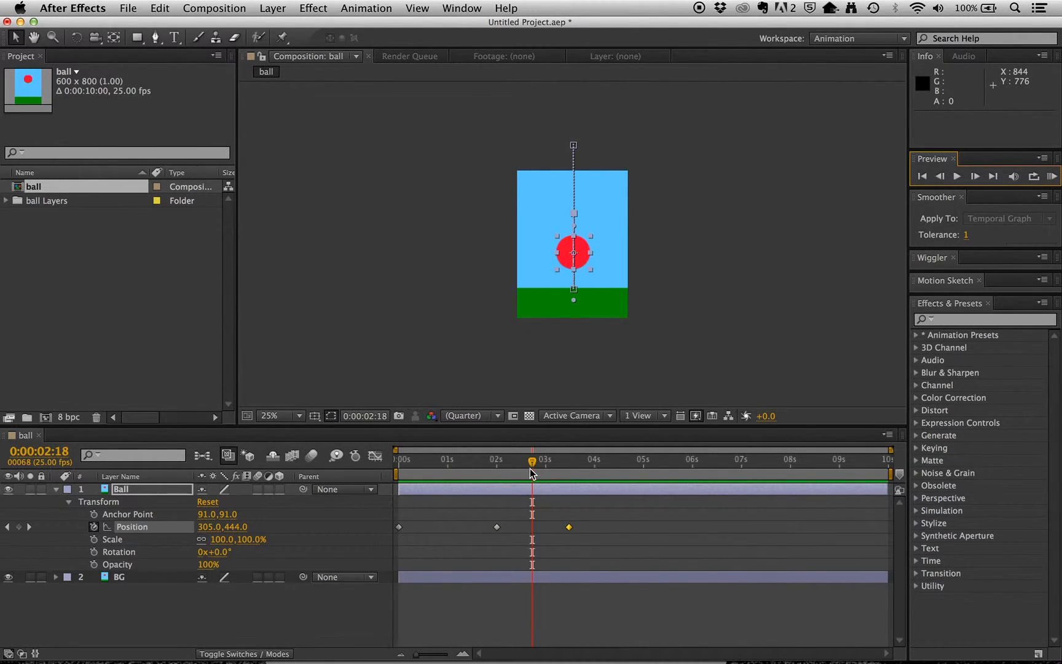
pyautogui.moveTo(533, 462); pyautogui.dragTo(468, 464)
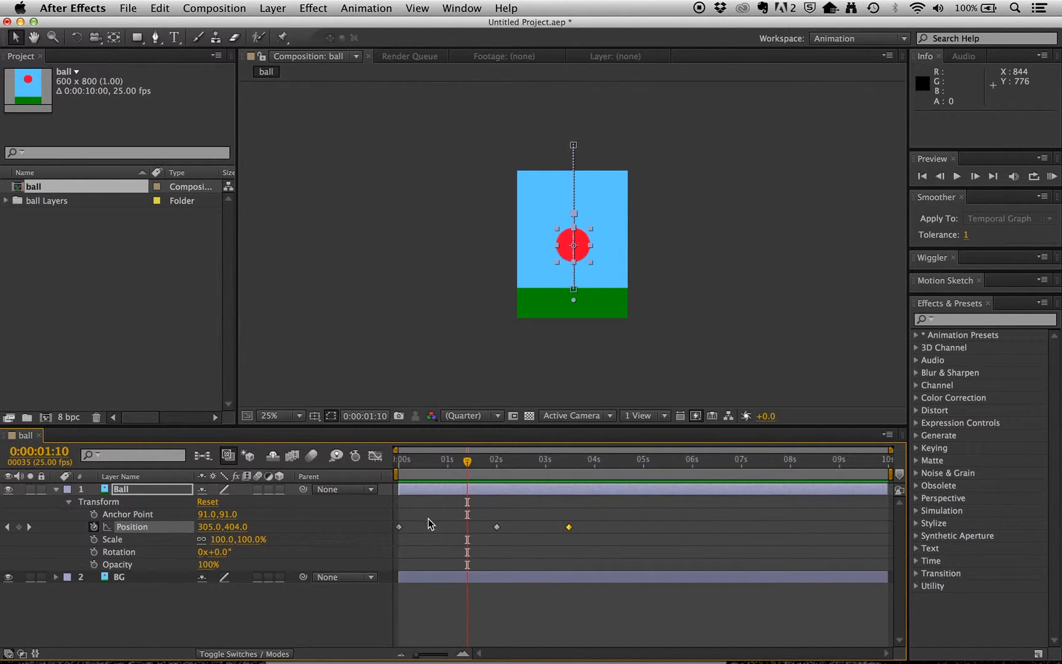
# Speed up the bounce by moving the second Position keyframe to 0:00:01:00 and the third to 0:00:01:10
pyautogui.moveTo(416, 656); pyautogui.dragTo(438, 658)
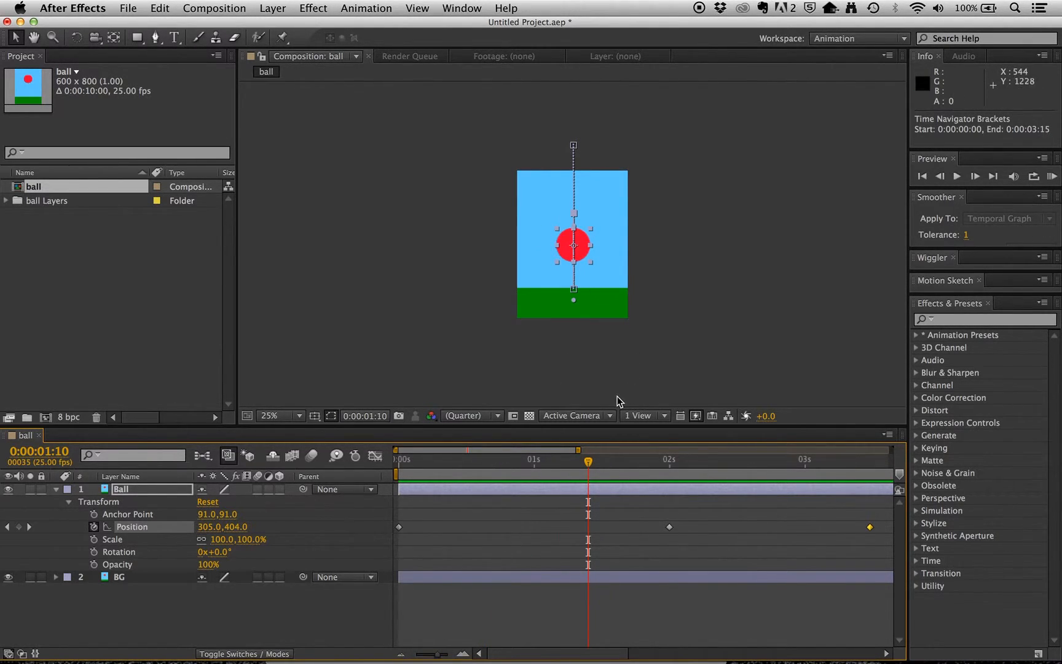
pyautogui.click(669, 528)
pyautogui.moveTo(669, 529); pyautogui.dragTo(535, 527)
pyautogui.moveTo(871, 527); pyautogui.dragTo(588, 527)
# Play the retimed ball animation from the start, including a RAM preview
pyautogui.moveTo(557, 462); pyautogui.dragTo(369, 460)
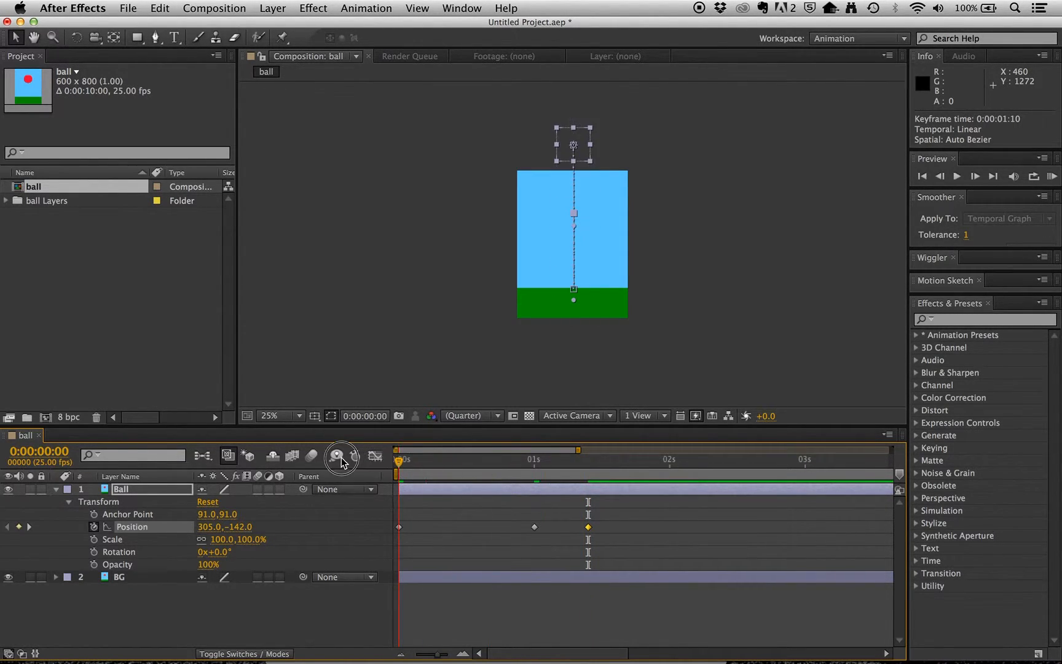
pyautogui.press('space')
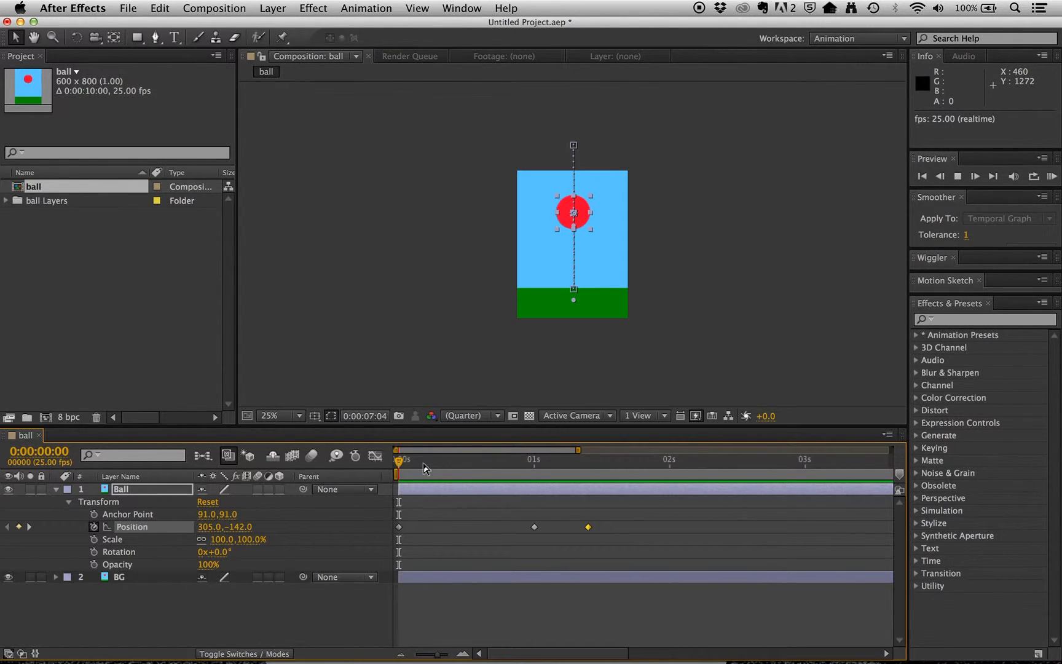
pyautogui.press('space')
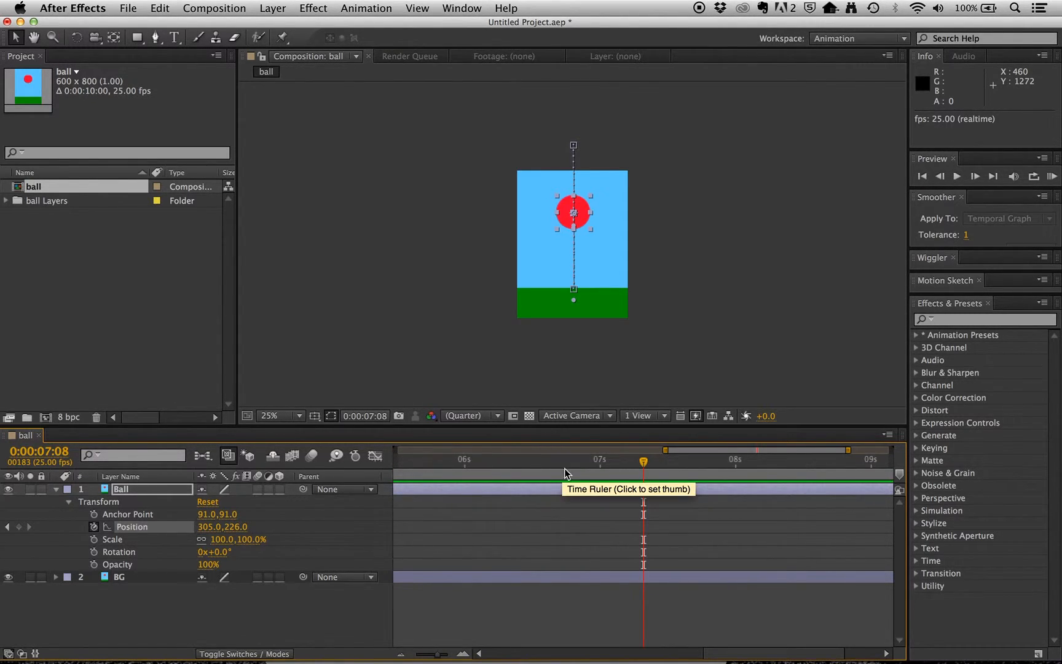
pyautogui.click(1052, 178)
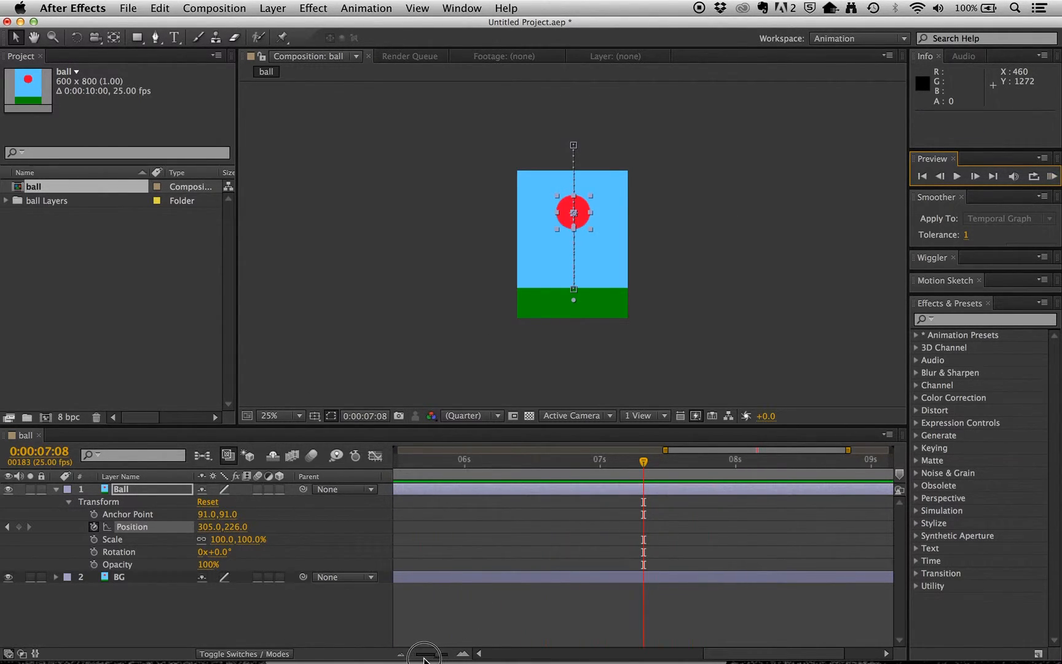
# Return to the start of the composition and enable Scale animation on the Ball layer, with a 100% keyframe at 0:00:00:00
pyautogui.moveTo(436, 658); pyautogui.dragTo(403, 647)
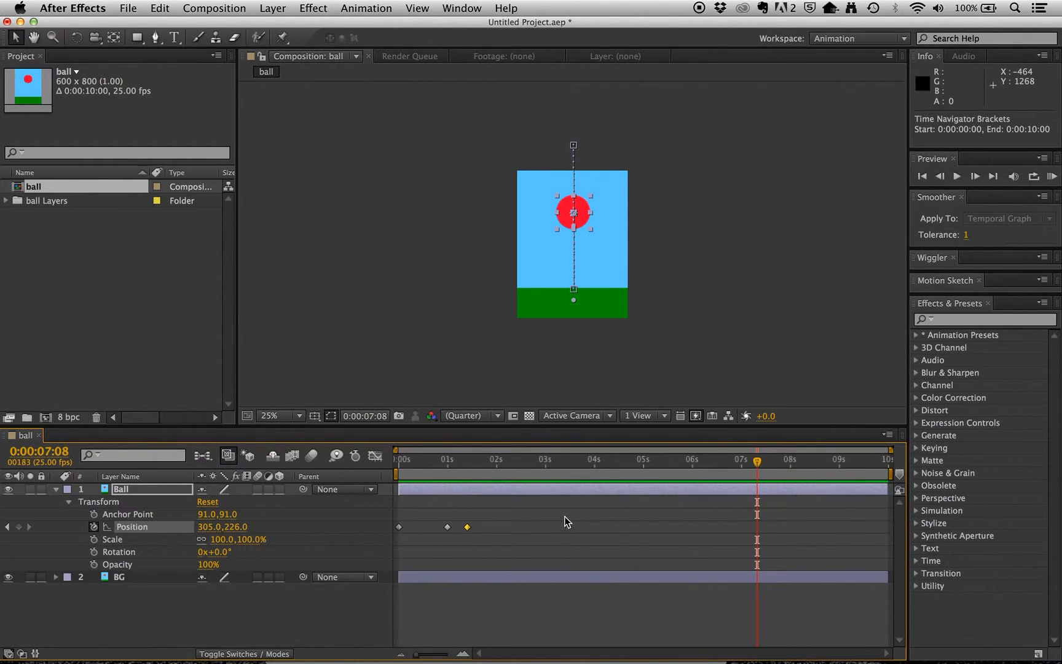
pyautogui.moveTo(752, 460); pyautogui.dragTo(725, 467)
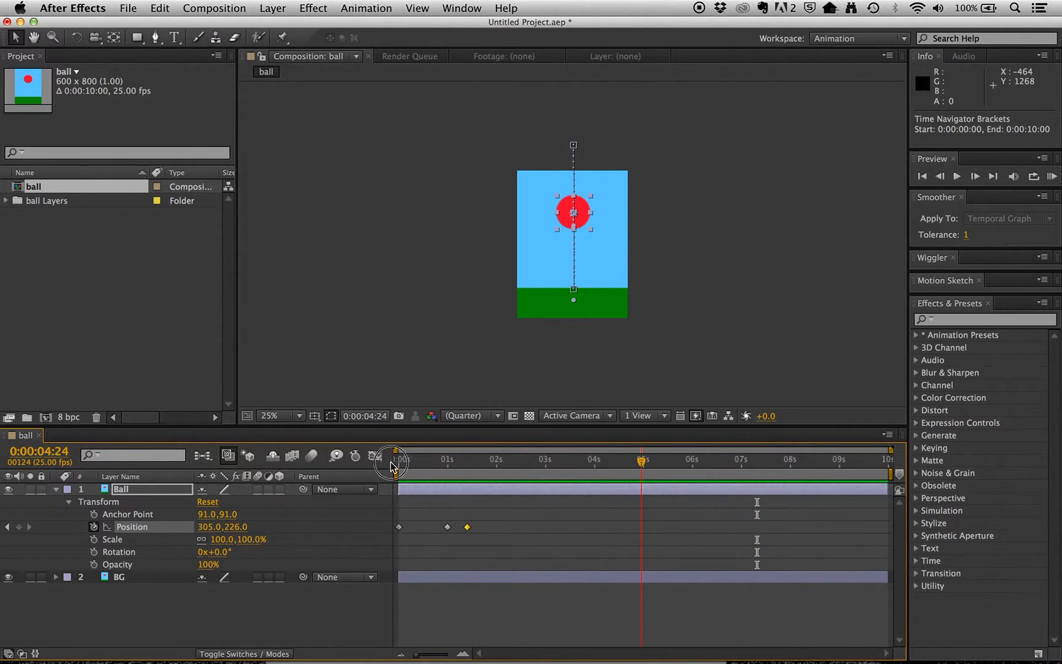
pyautogui.press('Home')
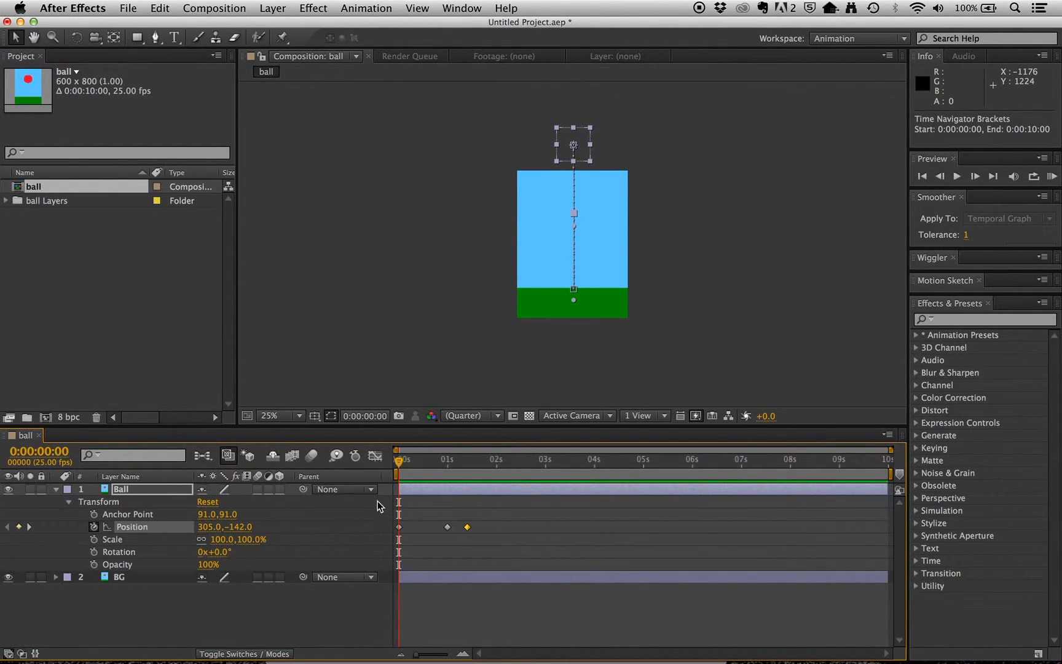
pyautogui.click(94, 540)
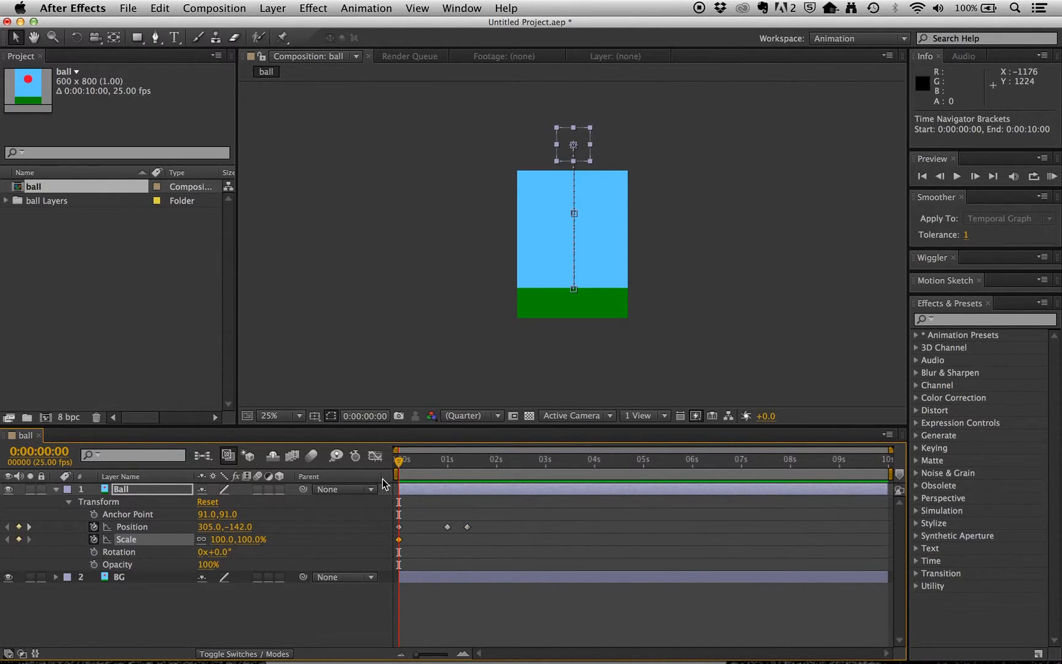
# Add Scale keyframes to the Ball layer, enlarging it to 153% at 0:00:01:00 and shrinking it to 71% at 0:00:01:23
pyautogui.moveTo(401, 472); pyautogui.dragTo(449, 471)
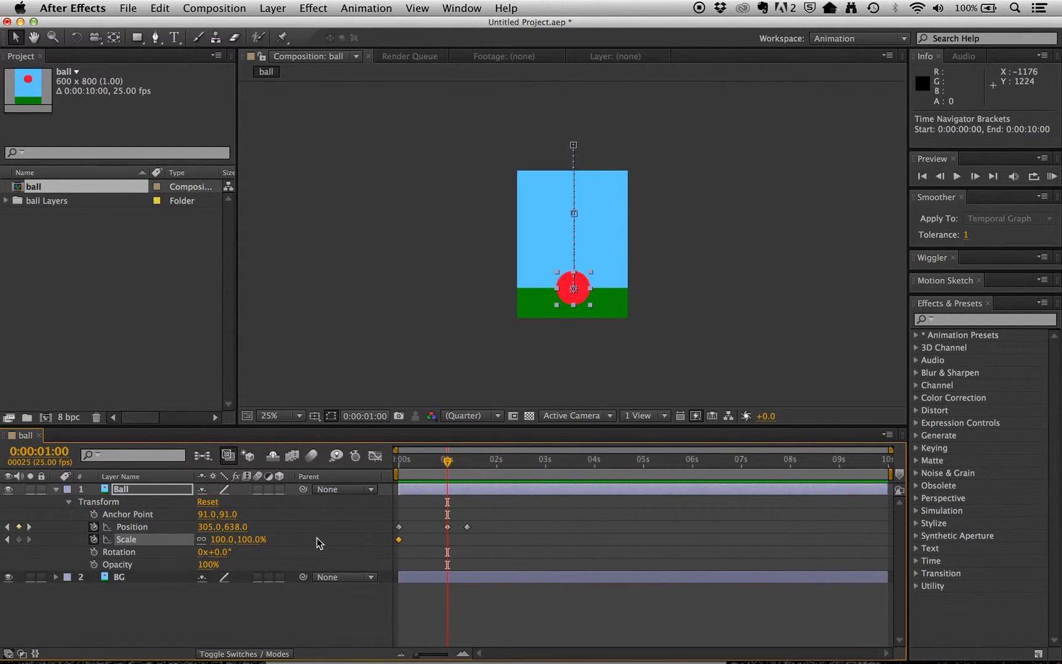
pyautogui.moveTo(250, 540); pyautogui.dragTo(294, 552)
pyautogui.moveTo(450, 471); pyautogui.dragTo(494, 480)
pyautogui.moveTo(252, 539); pyautogui.dragTo(197, 549)
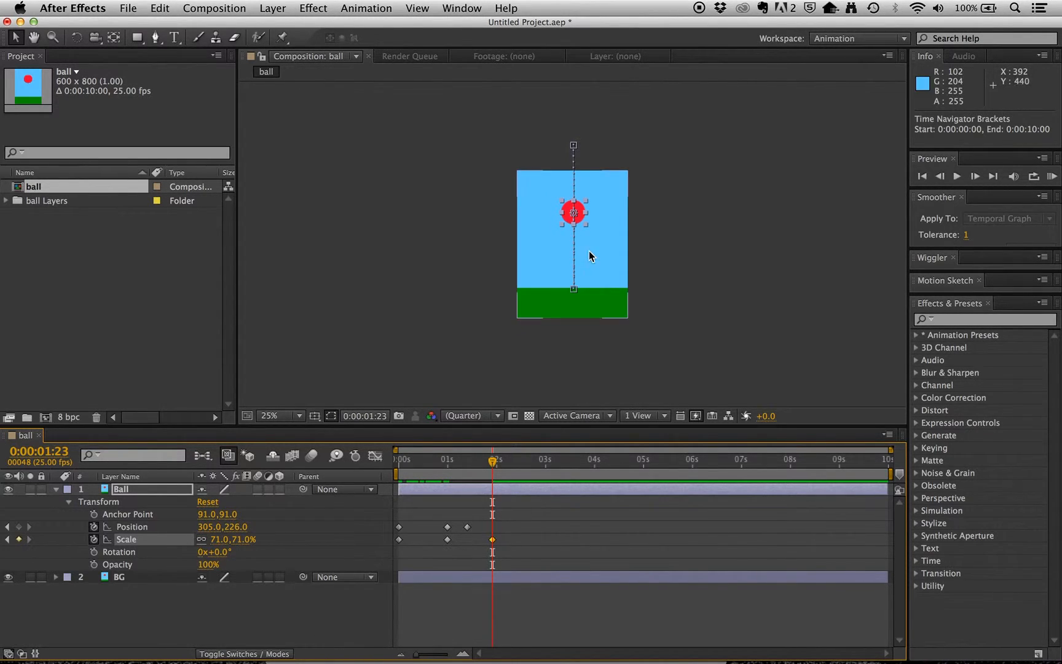
pyautogui.moveTo(494, 463); pyautogui.dragTo(445, 466)
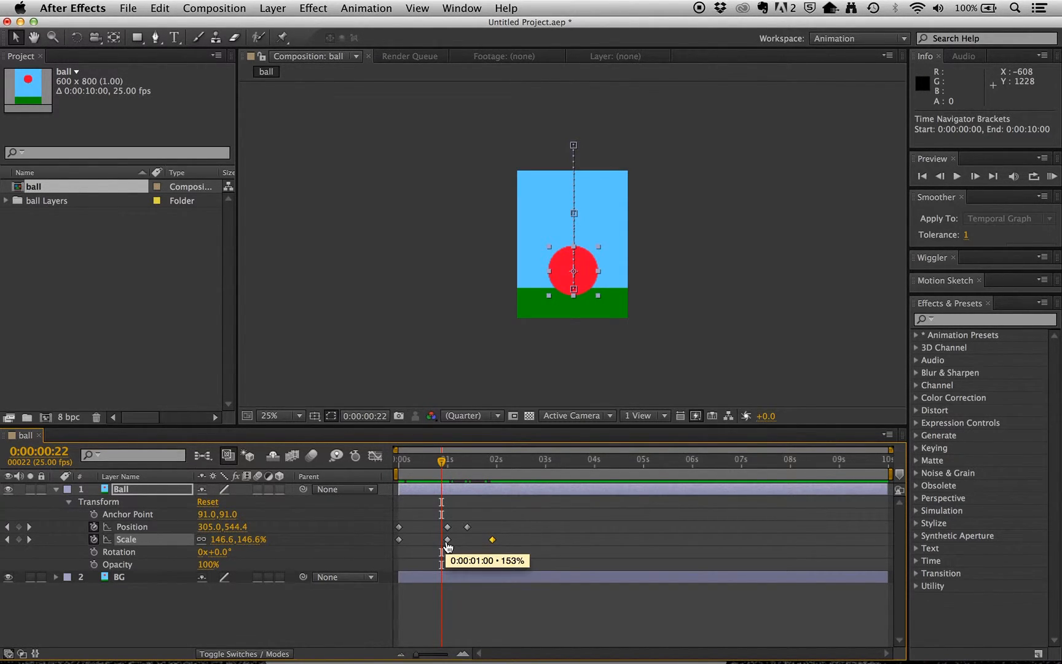
# Switch to TextEdit to check the lesson outline, and return to After Effects
pyautogui.press('super+Tab')
pyautogui.press('super+Tab')
pyautogui.press('super+Tab')
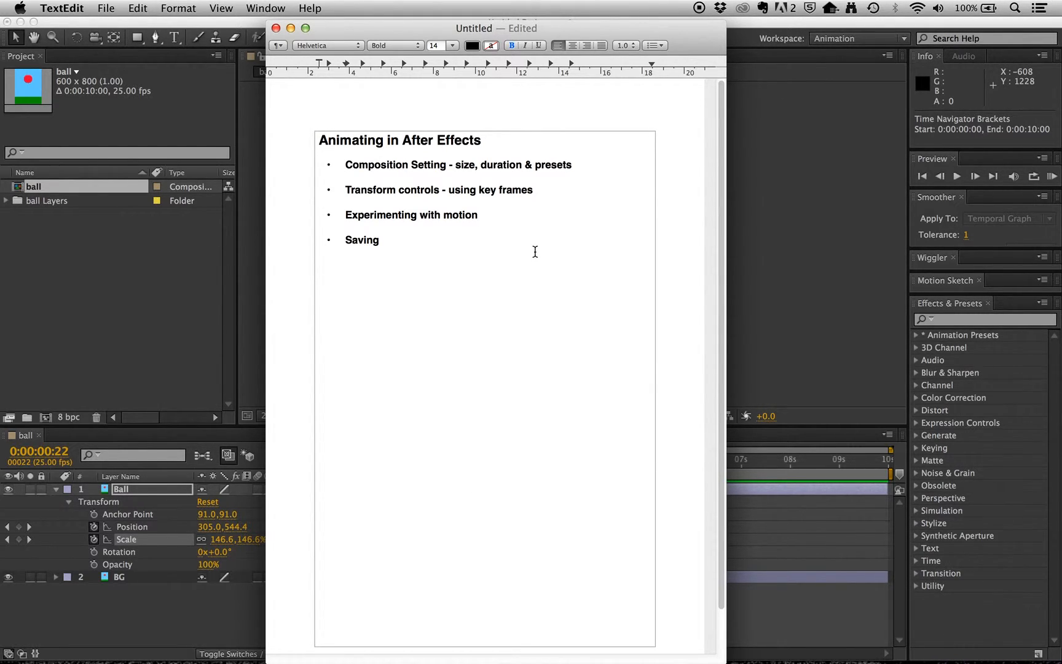
pyautogui.press('super+Tab')
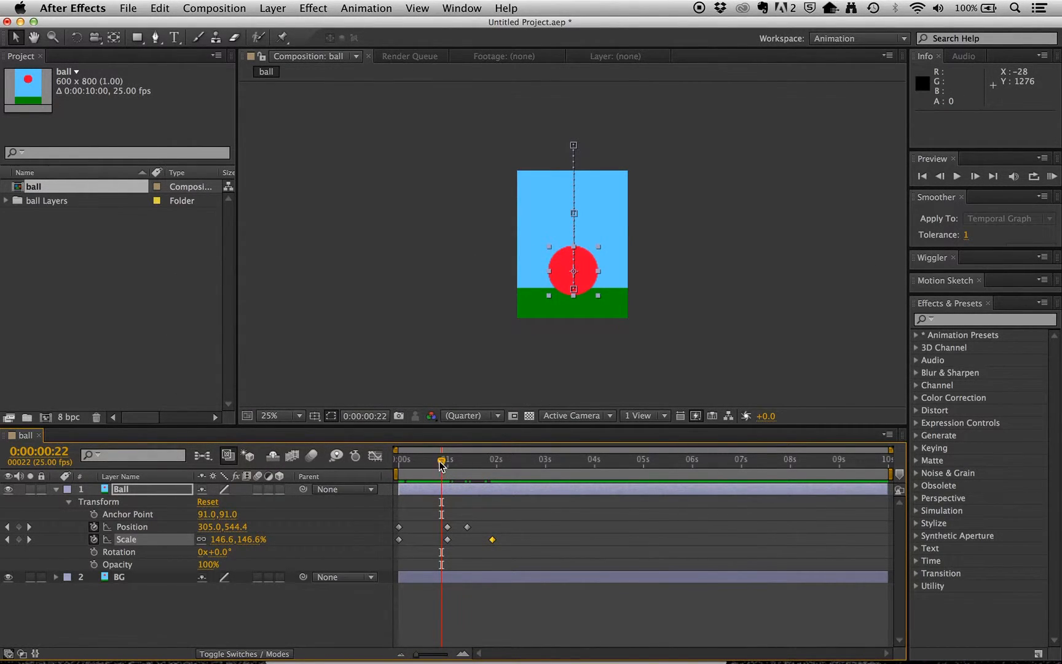
# Add a Position keyframe at 0:00:02:08 with the ball moved sideways out of the frame to the right, to about 821, 226
pyautogui.moveTo(441, 462); pyautogui.dragTo(513, 468)
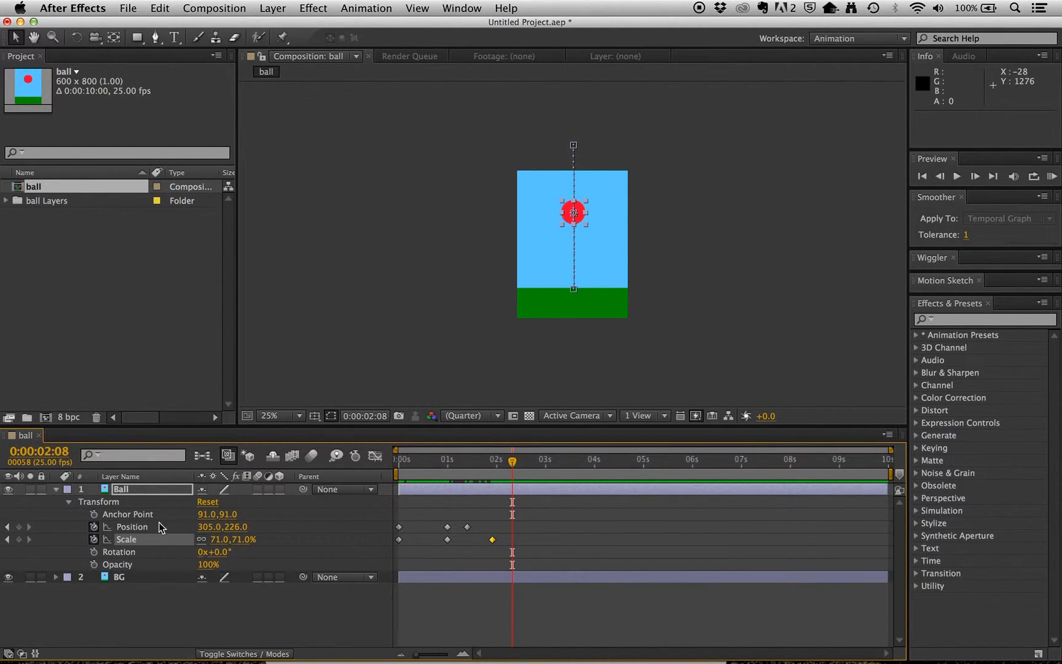
pyautogui.click(142, 527)
pyautogui.moveTo(587, 213); pyautogui.dragTo(655, 223)
pyautogui.press('super+z')
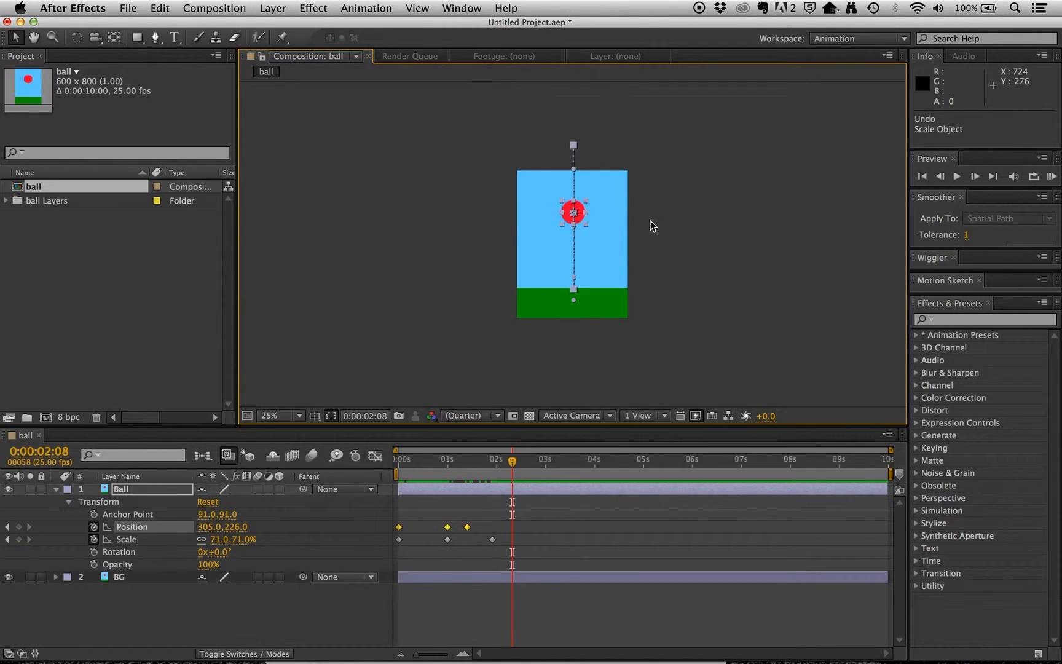
pyautogui.moveTo(575, 213); pyautogui.dragTo(676, 212)
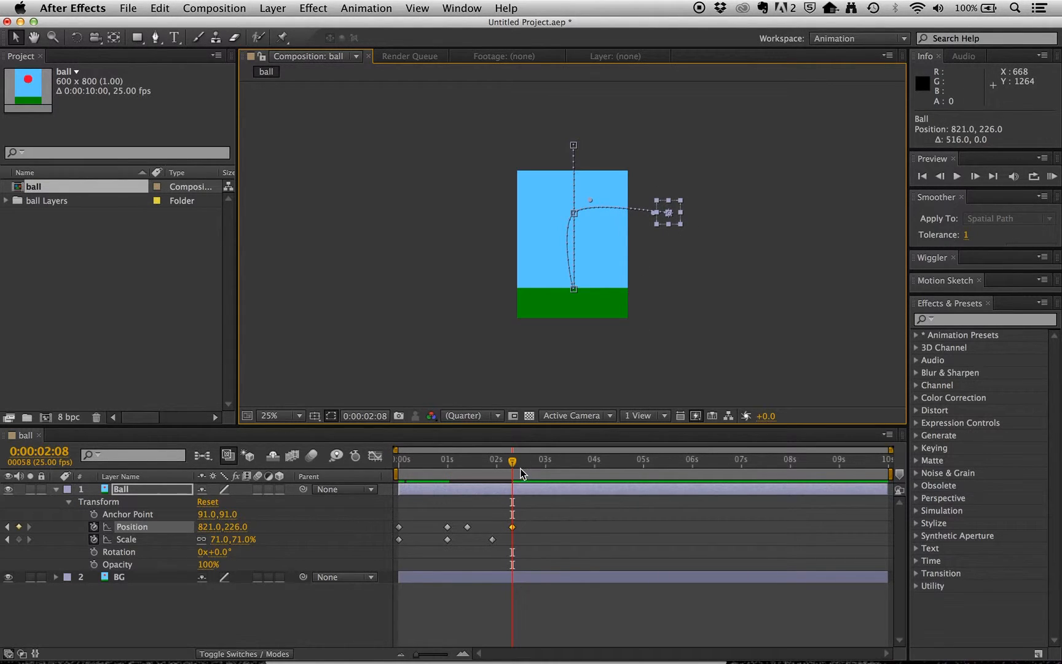
pyautogui.moveTo(517, 468)
pyautogui.mouseDown()
pyautogui.moveTo(416, 482)
pyautogui.moveTo(502, 462)
pyautogui.mouseUp()
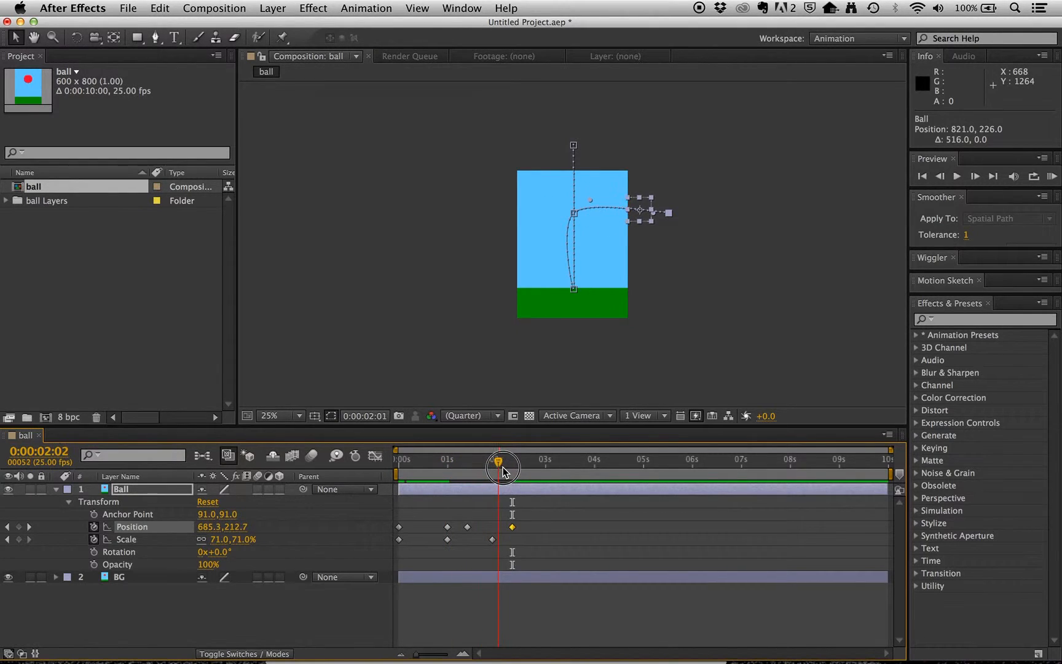
pyautogui.click(568, 256)
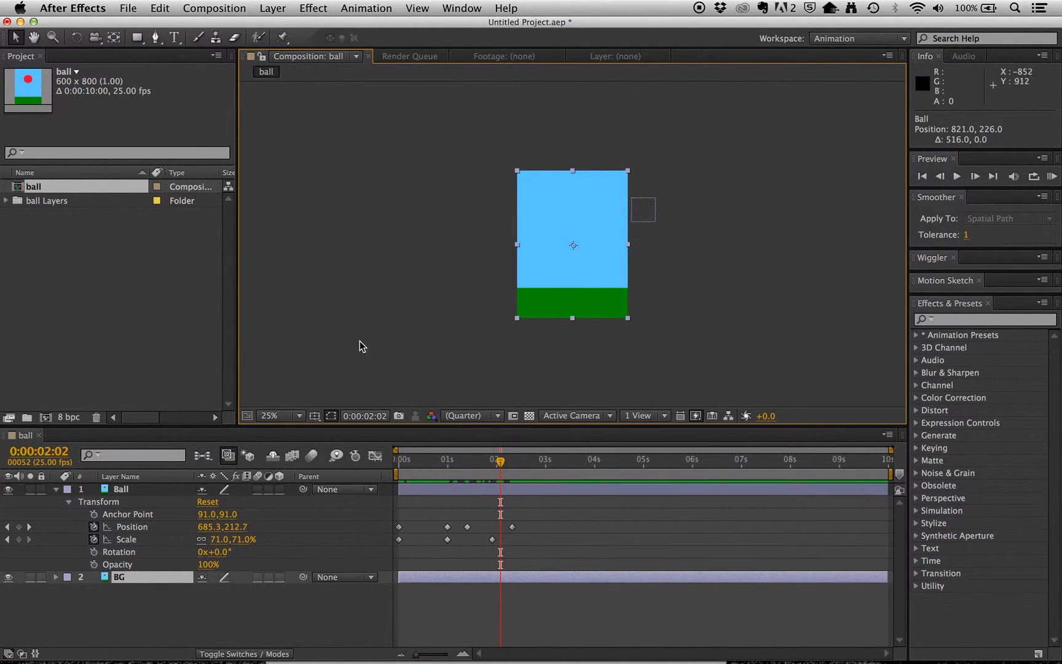
pyautogui.click(132, 492)
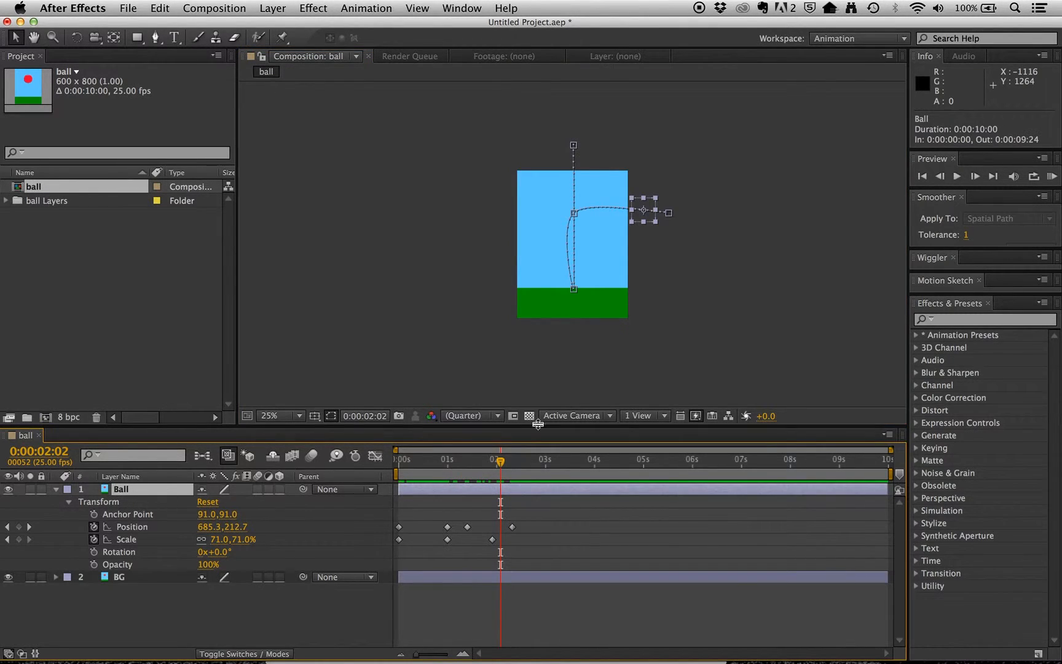
pyautogui.click(568, 254)
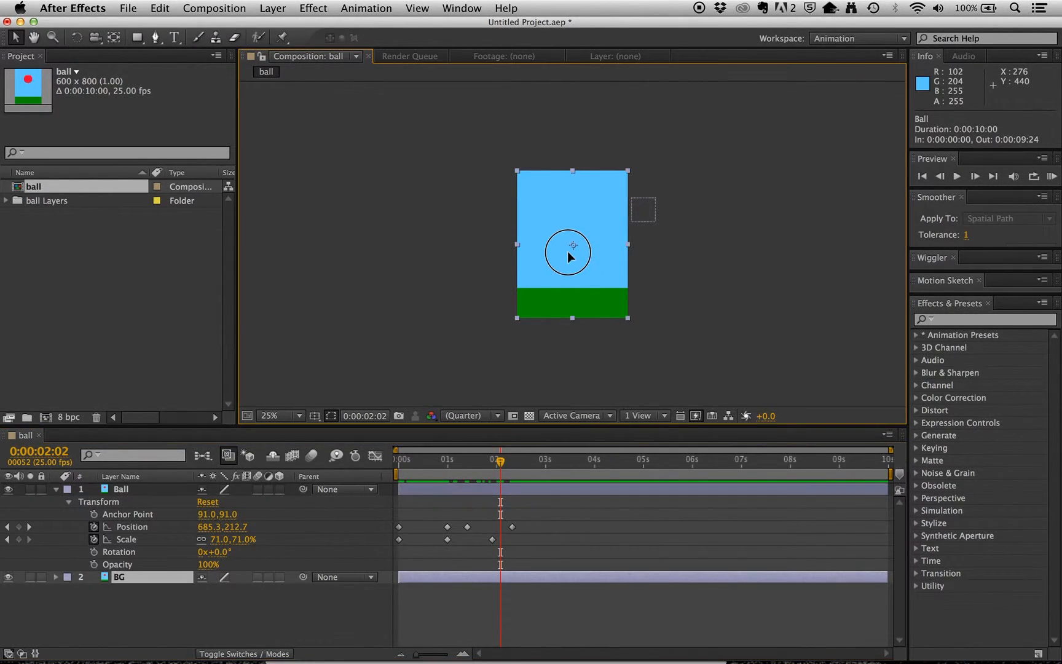
pyautogui.press('super+z')
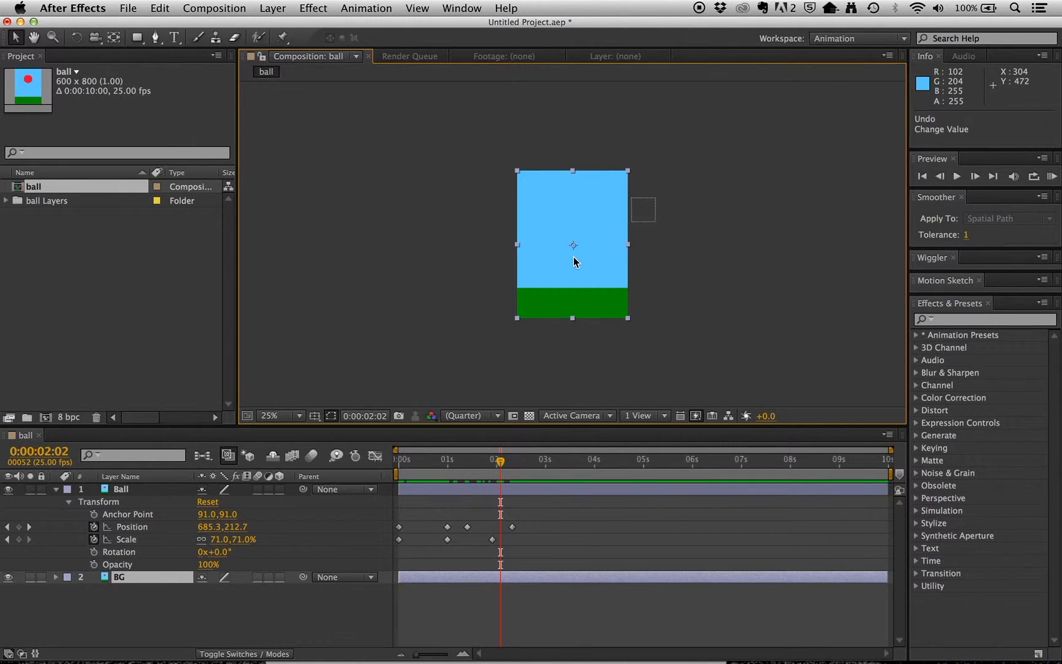
# Switch to TextEdit and review the remaining topics in the lesson outline
pyautogui.press('super+Tab')
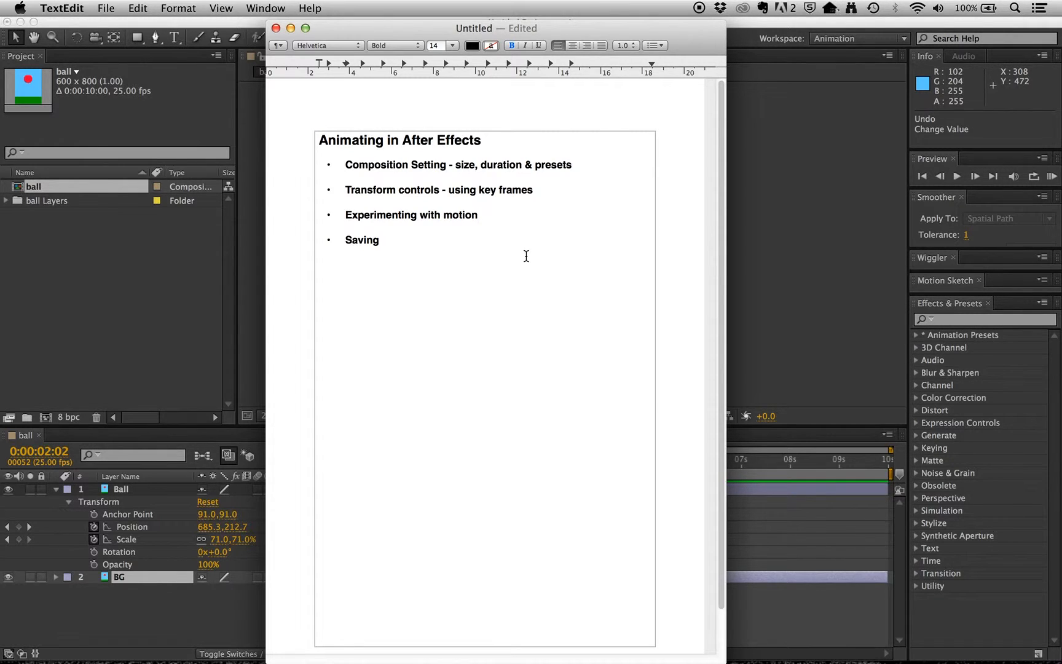
# Return to After Effects and examine the project's saving options, including the Save As variants for saving copies
pyautogui.press('super+Tab')
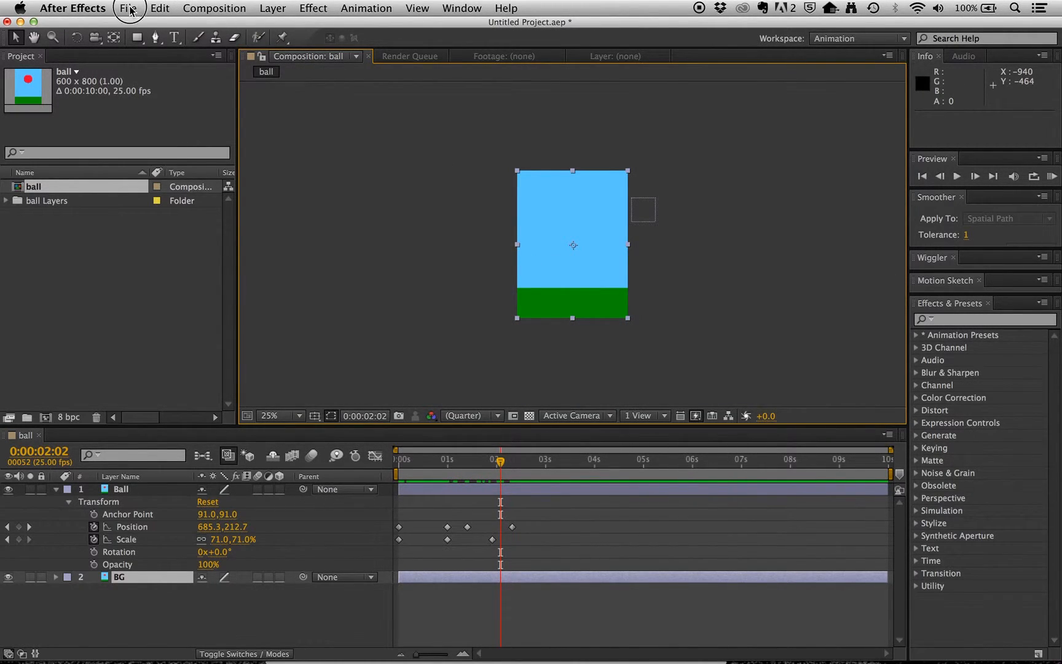
pyautogui.click(128, 8)
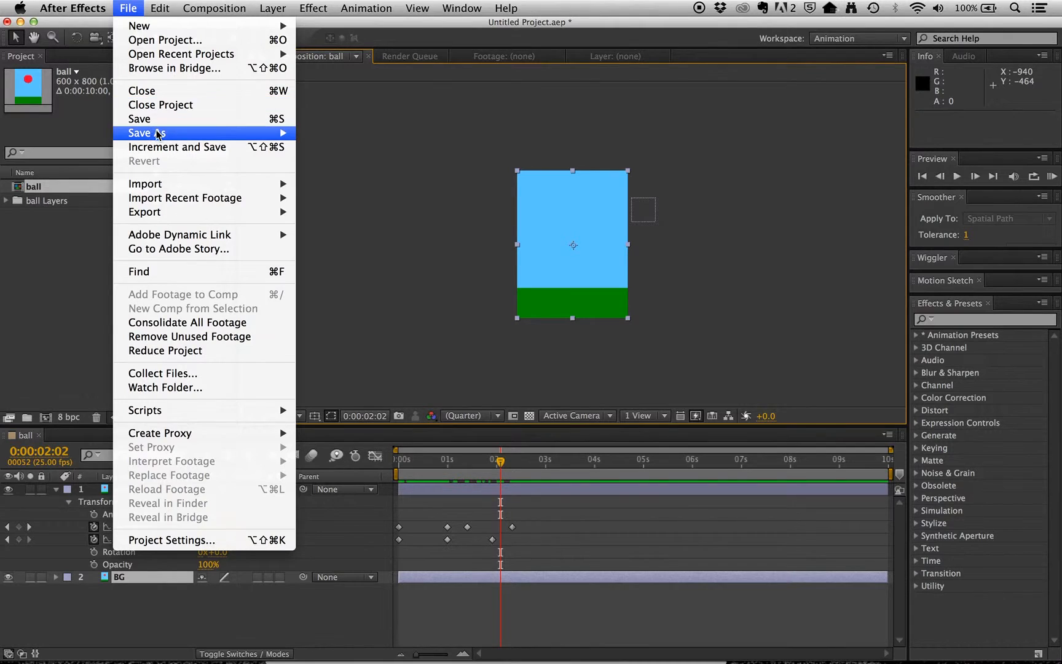
pyautogui.moveTo(157, 133)
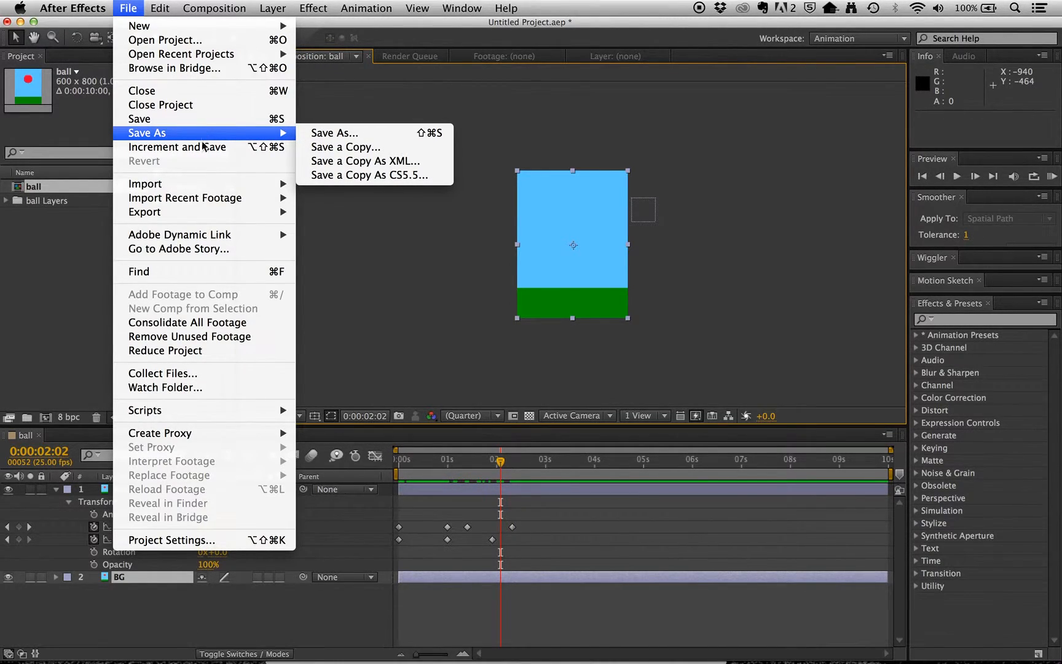
pyautogui.moveTo(194, 216)
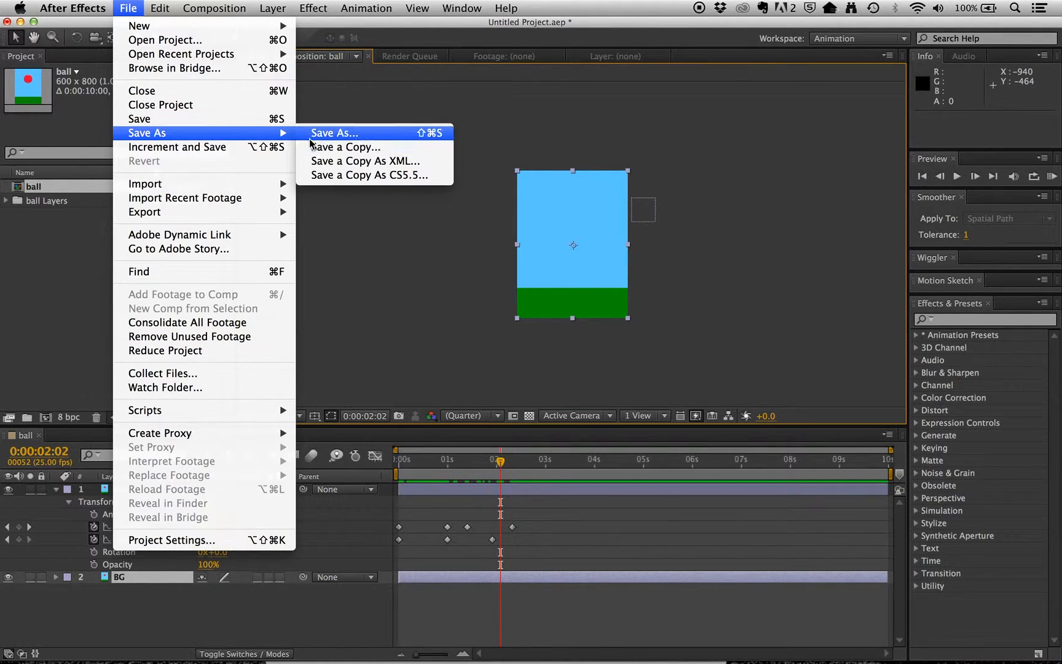
pyautogui.click(89, 30)
pyautogui.click(129, 7)
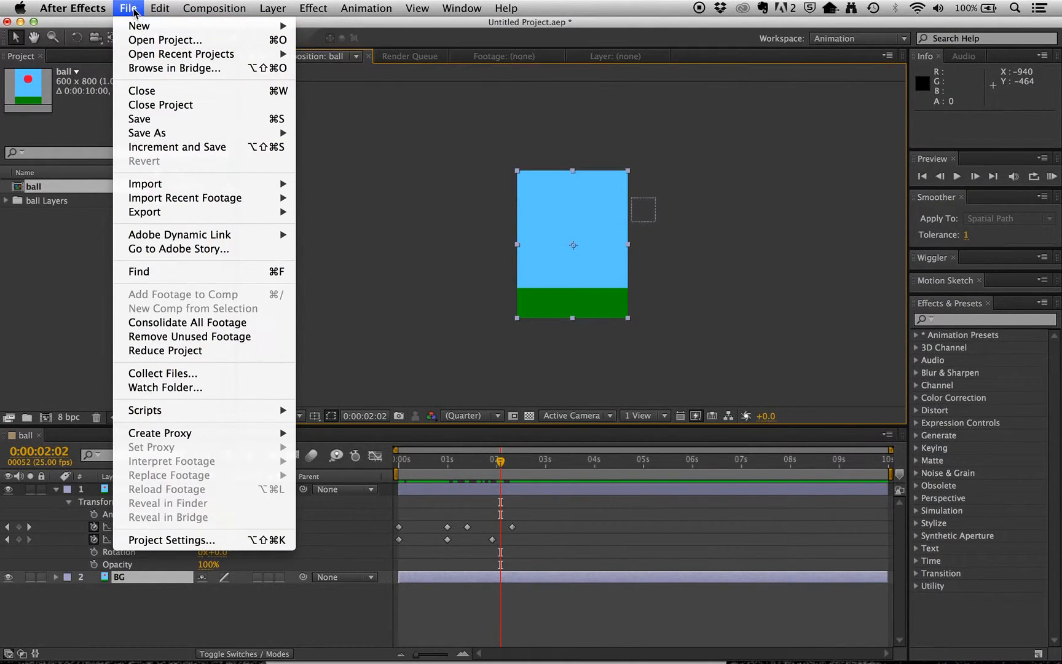
pyautogui.click(134, 11)
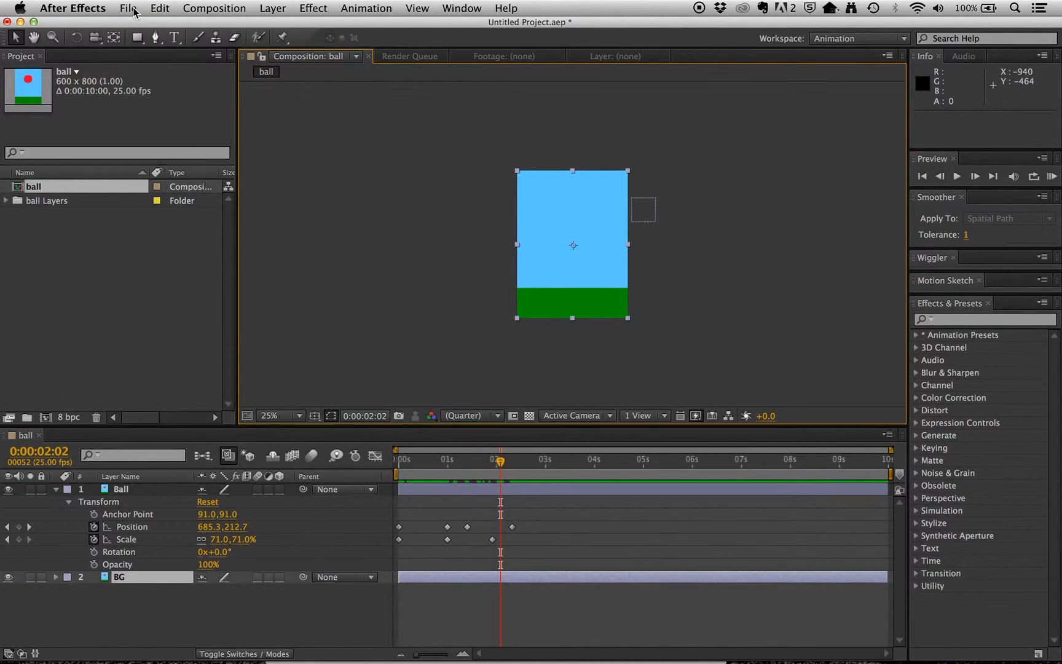